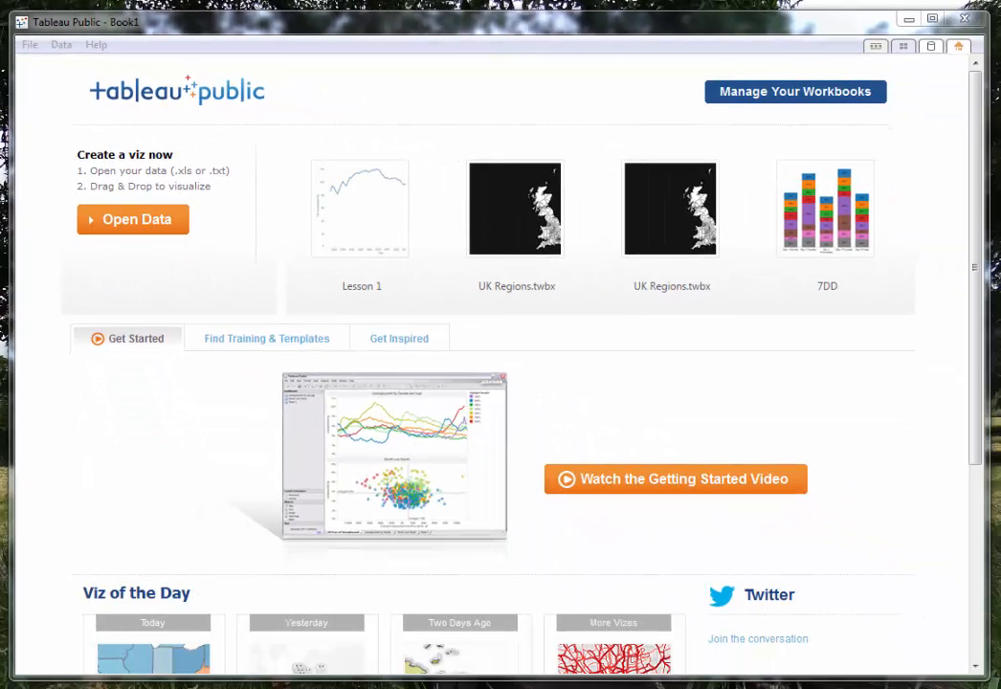
Connect to the Excel file Sample dataset 1.xlsx, add its prepared data sheet as the source, and go to the worksheet.
{"action": "left_click_drag", "start_coordinate": [2, 324], "coordinate": [550, 339]}
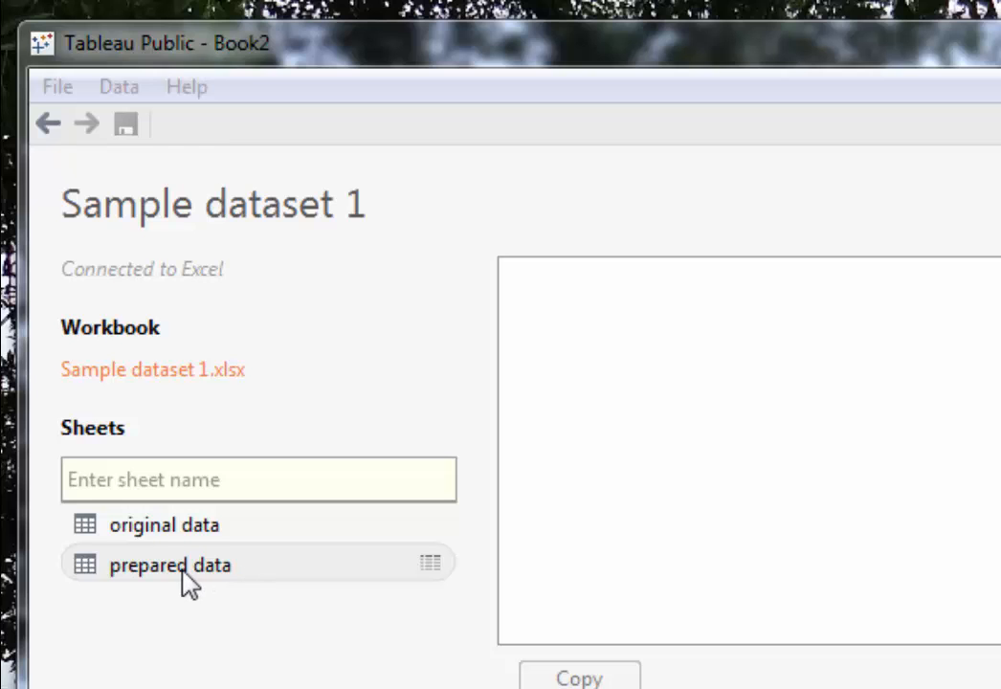
{"action": "left_click_drag", "start_coordinate": [179, 536], "coordinate": [808, 266]}
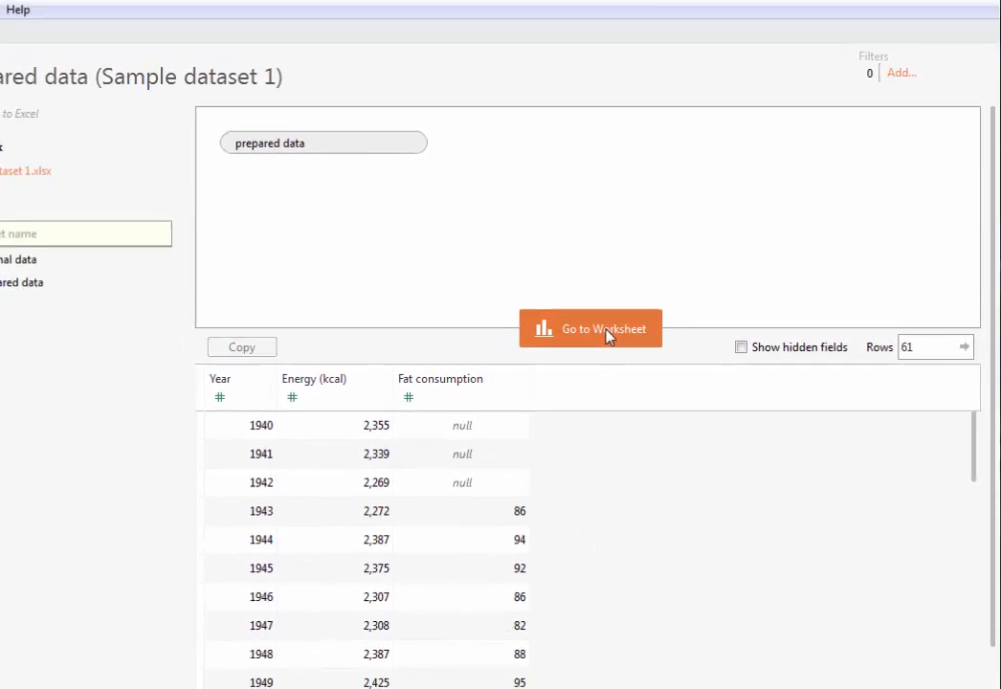
{"action": "left_click", "coordinate": [614, 333]}
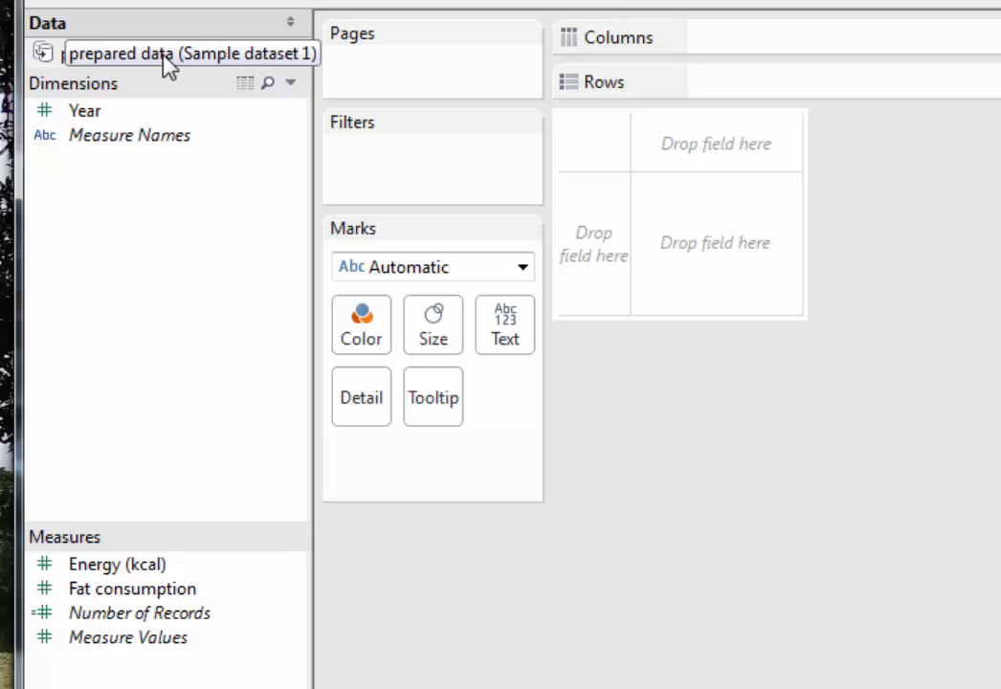
View the underlying records of the prepared data source.
{"action": "left_click", "coordinate": [246, 85]}
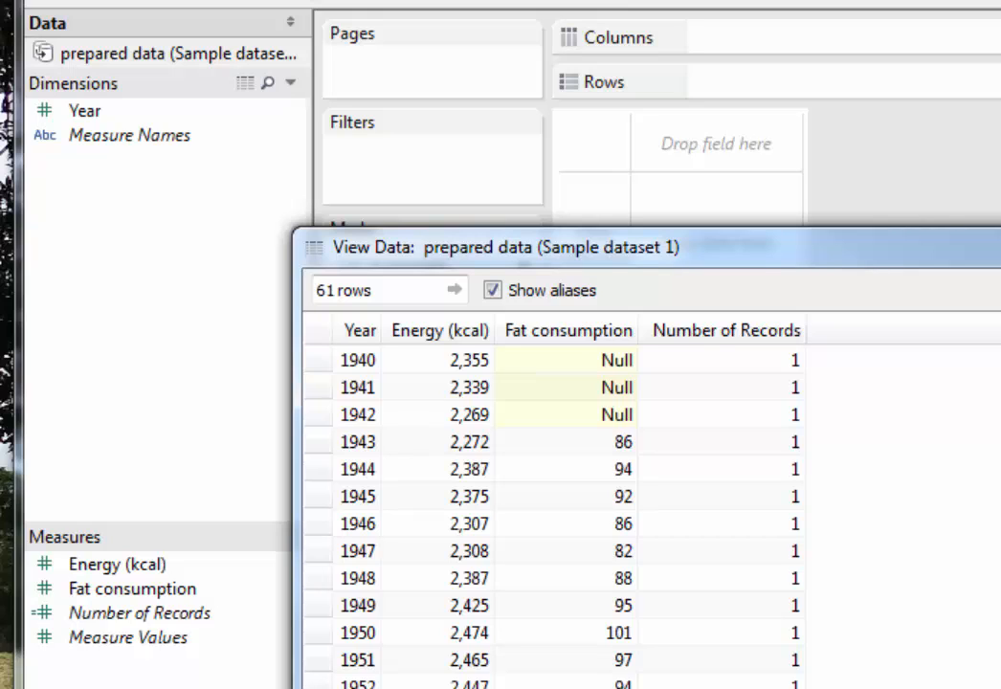
{"action": "key", "text": "alt+F4"}
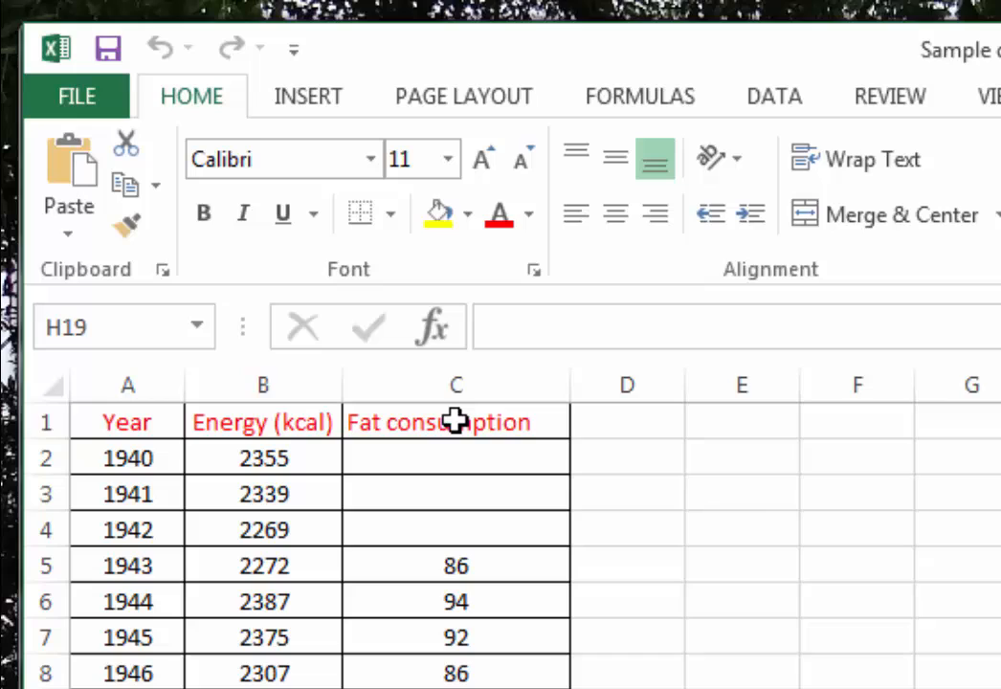
Switch to the workbook in Excel, change the header in cell C1 to "Fat consumption (g)", and return to Tableau Public.
{"action": "left_click", "coordinate": [456, 421]}
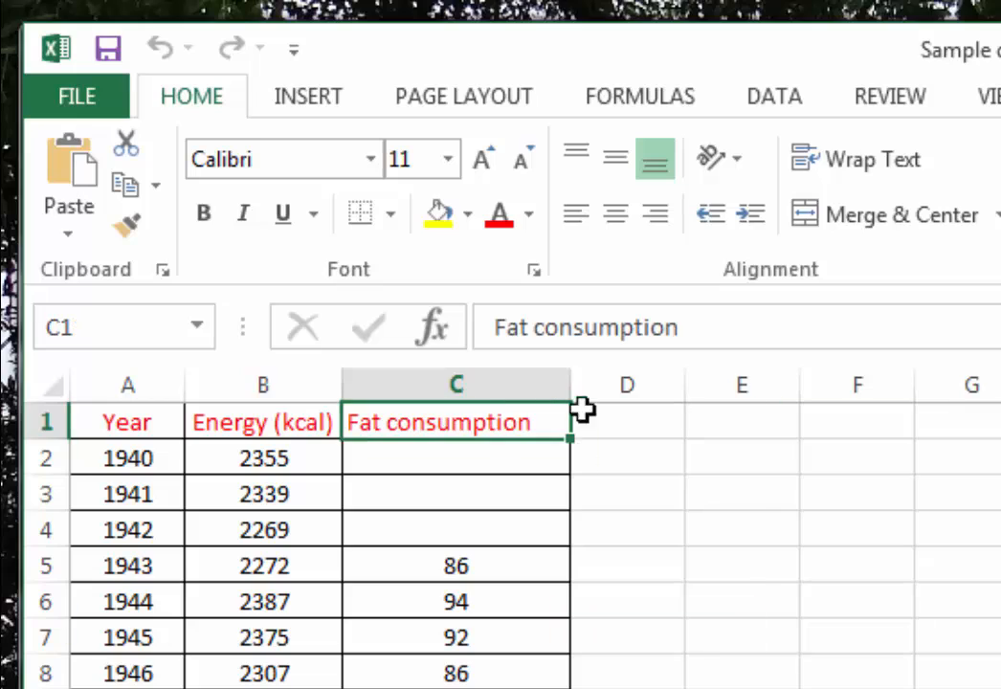
{"action": "left_click", "coordinate": [691, 317]}
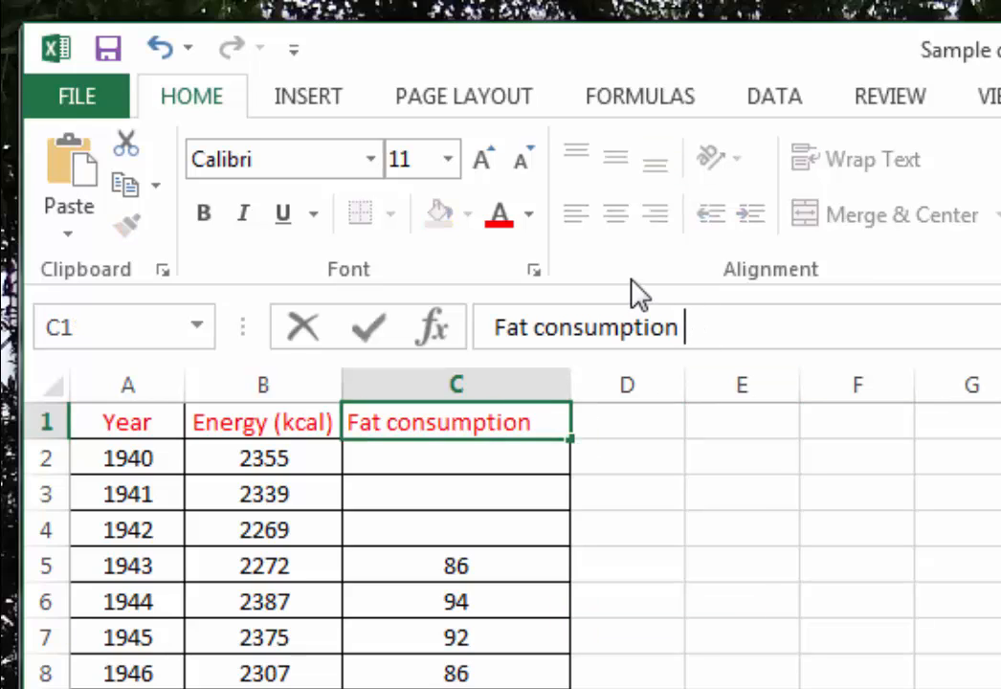
{"action": "type", "text": "(g)"}
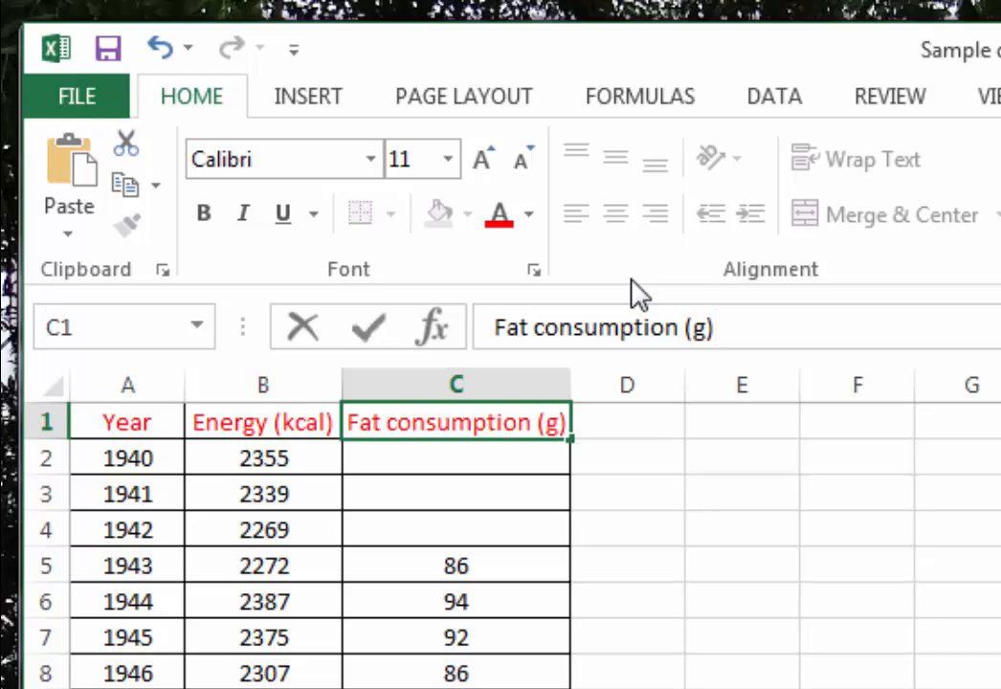
{"action": "left_click", "coordinate": [368, 328]}
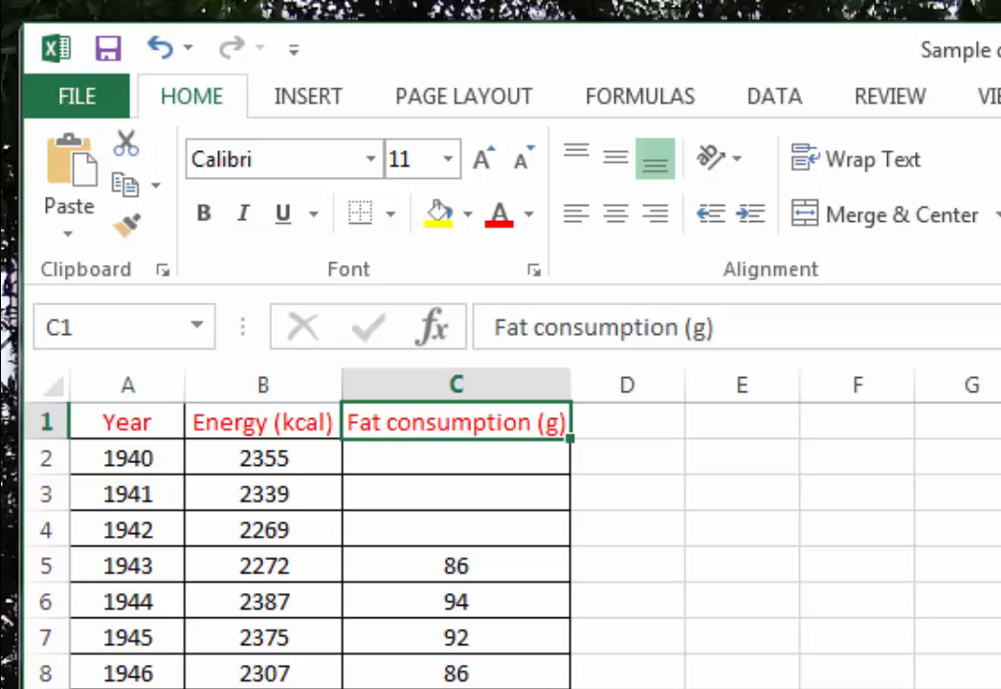
{"action": "key", "text": "alt+F4"}
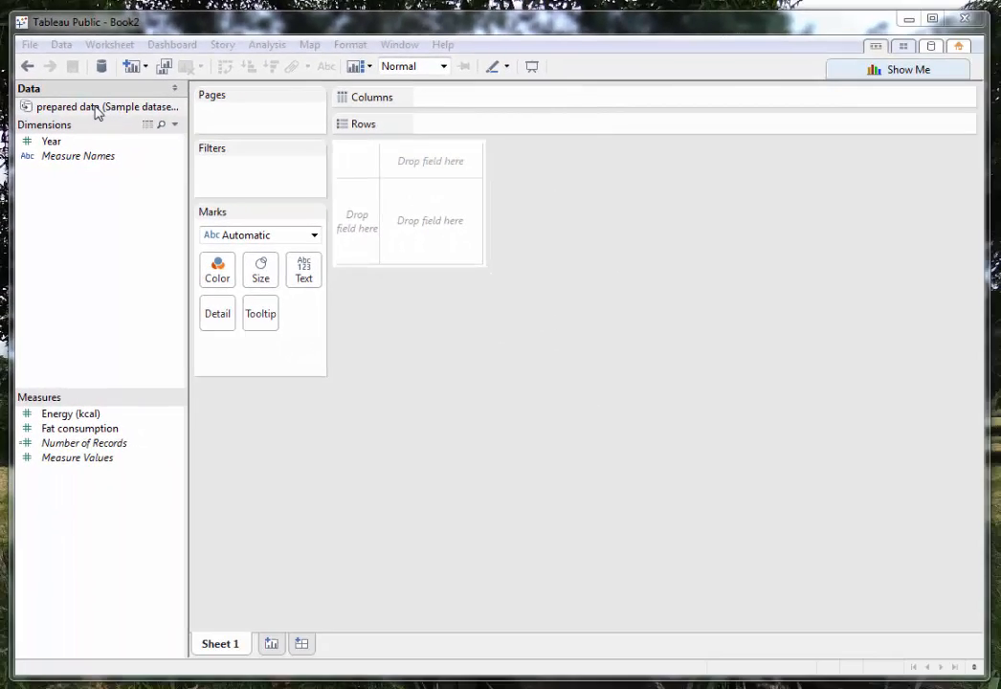
Refresh the prepared data source so it picks up the edited Excel header.
{"action": "left_click", "coordinate": [143, 162]}
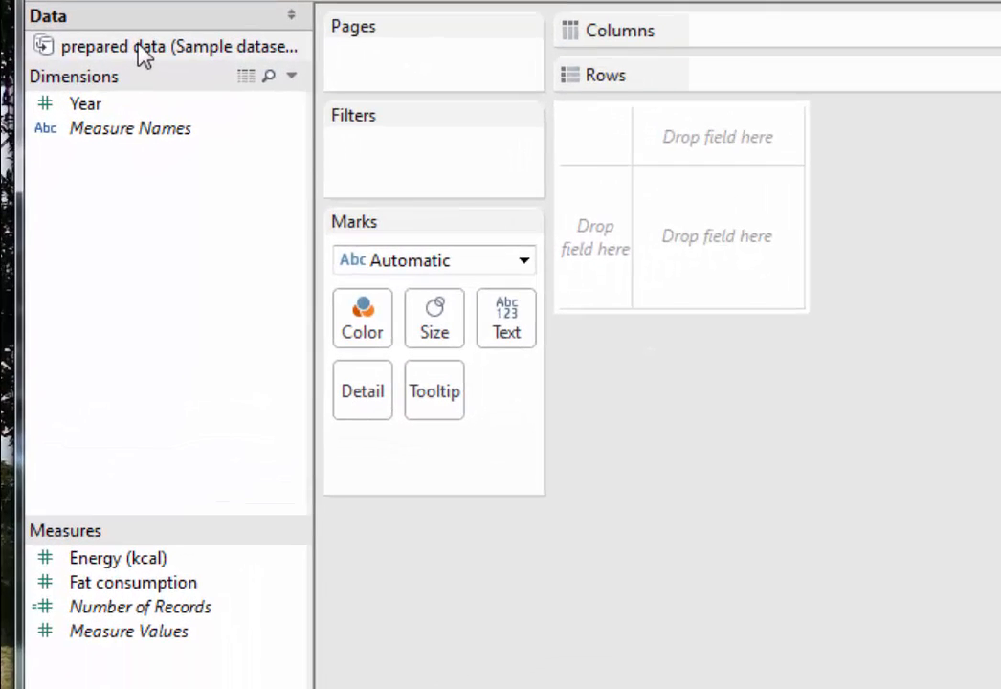
{"action": "right_click", "coordinate": [150, 52]}
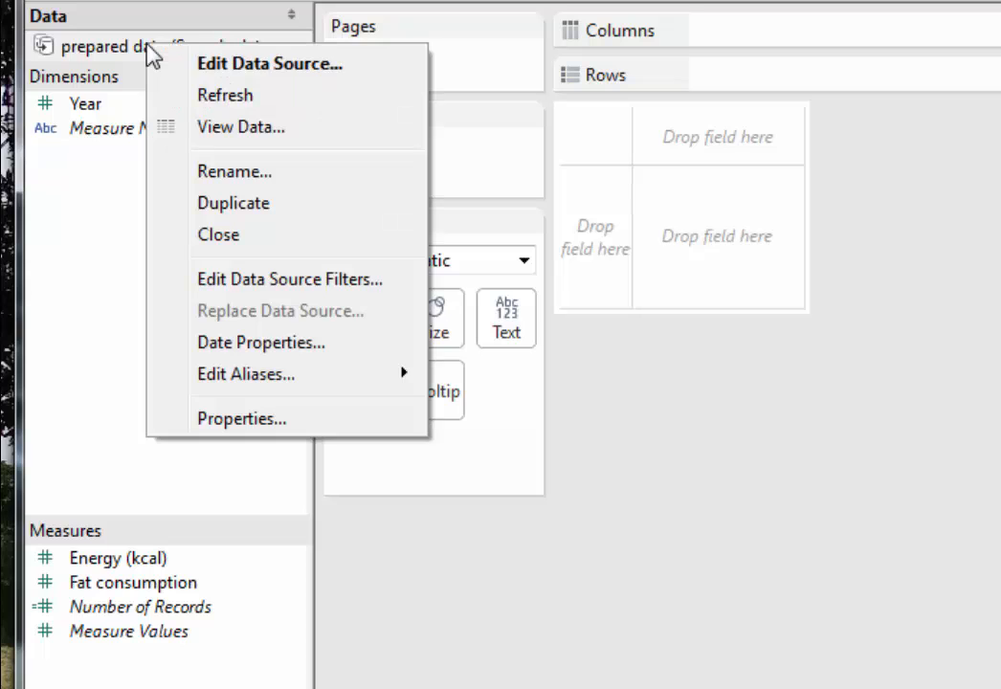
{"action": "left_click", "coordinate": [293, 96]}
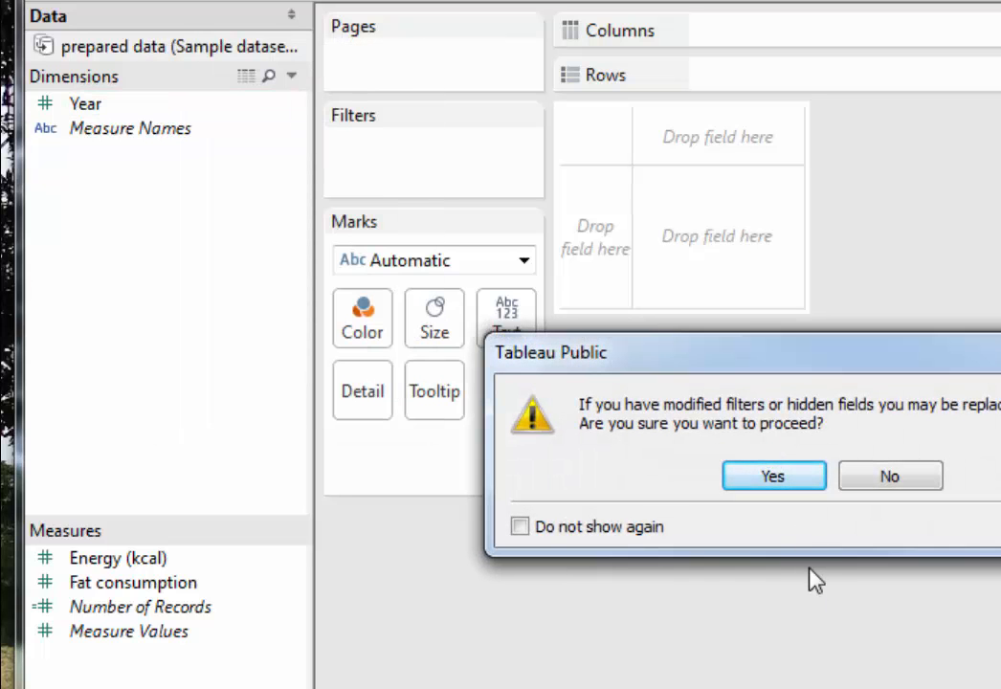
{"action": "left_click", "coordinate": [775, 477]}
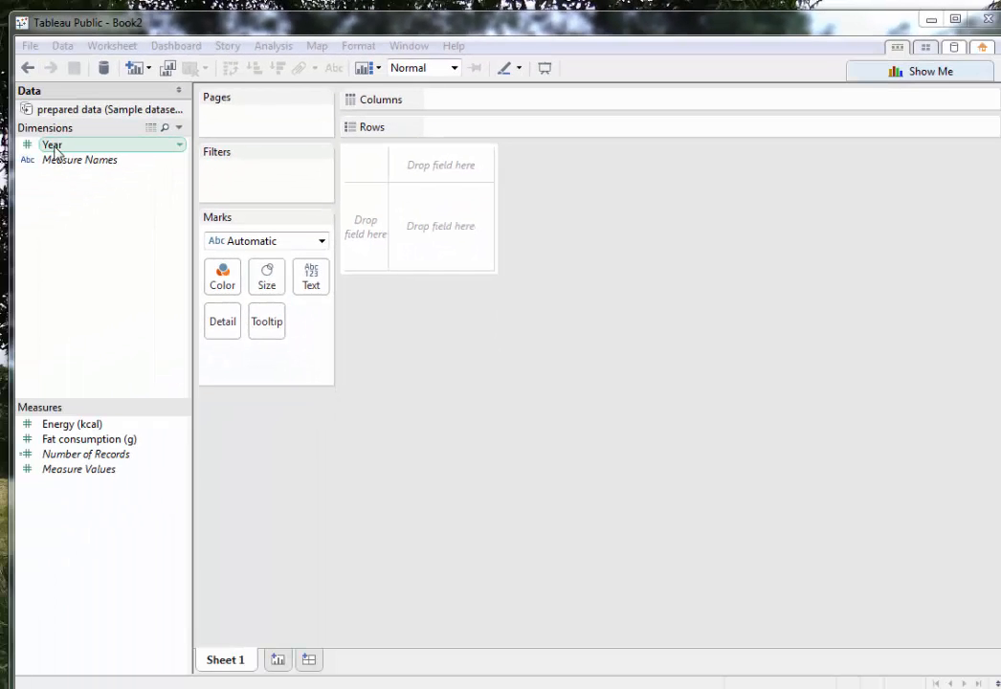
Plot fat consumption over time by placing Year on Columns and Fat consumption (g) on Rows.
{"action": "left_click", "coordinate": [65, 150]}
{"action": "mouse_move", "coordinate": [65, 150]}
{"action": "left_mouse_down"}
{"action": "mouse_move", "coordinate": [161, 159]}
{"action": "mouse_move", "coordinate": [380, 143]}
{"action": "mouse_move", "coordinate": [453, 125]}
{"action": "mouse_move", "coordinate": [457, 105]}
{"action": "left_mouse_up"}
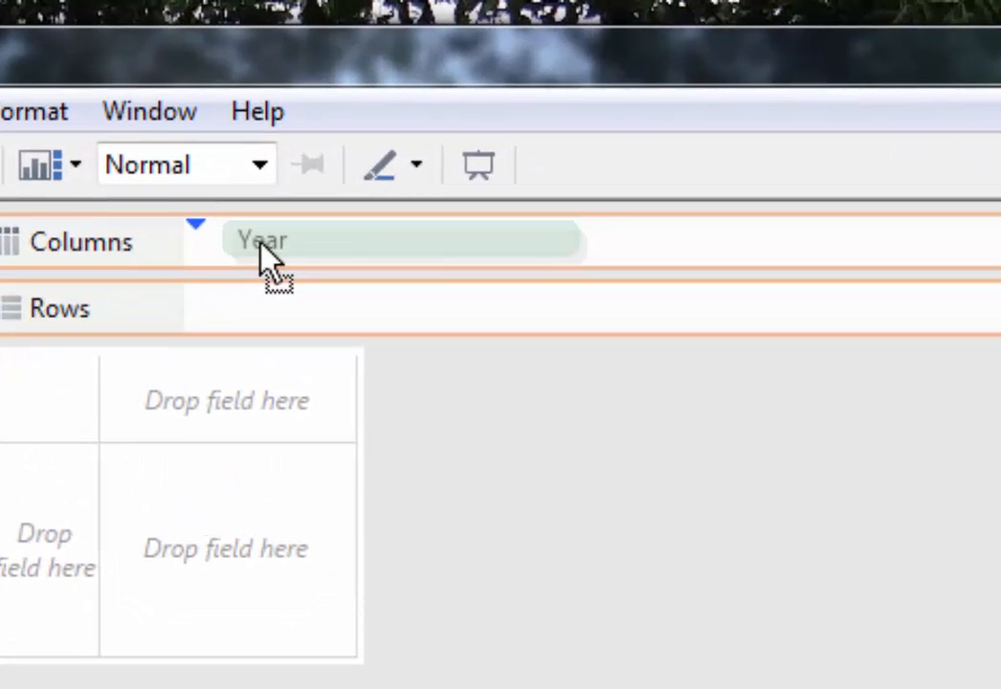
{"action": "left_click_drag", "start_coordinate": [262, 242], "coordinate": [262, 242]}
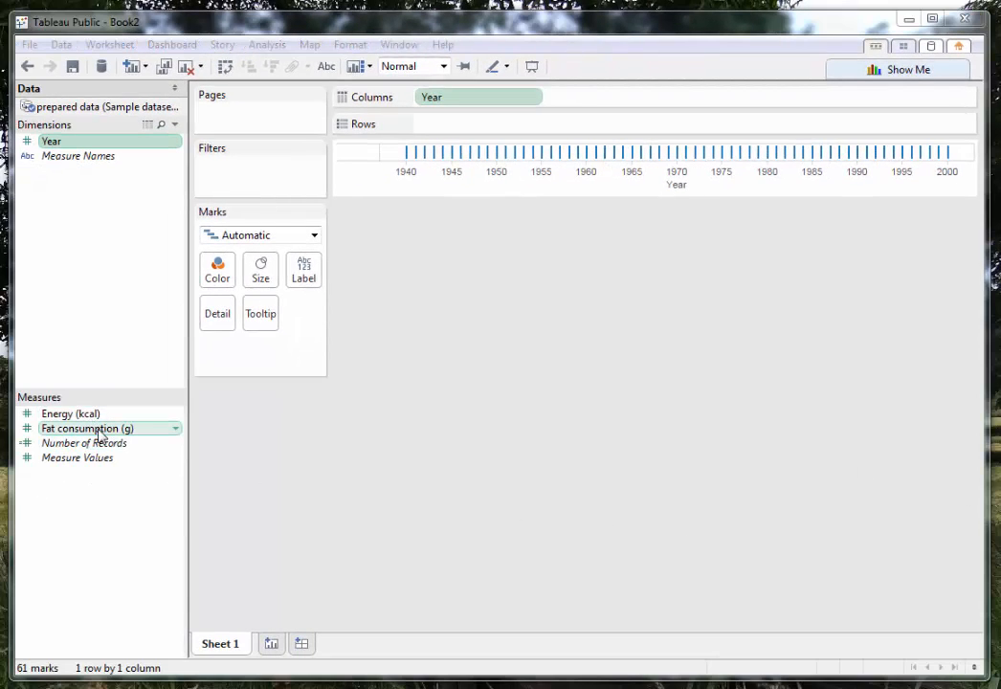
{"action": "mouse_move", "coordinate": [118, 422]}
{"action": "left_mouse_down"}
{"action": "mouse_move", "coordinate": [287, 342]}
{"action": "mouse_move", "coordinate": [487, 132]}
{"action": "left_mouse_up"}
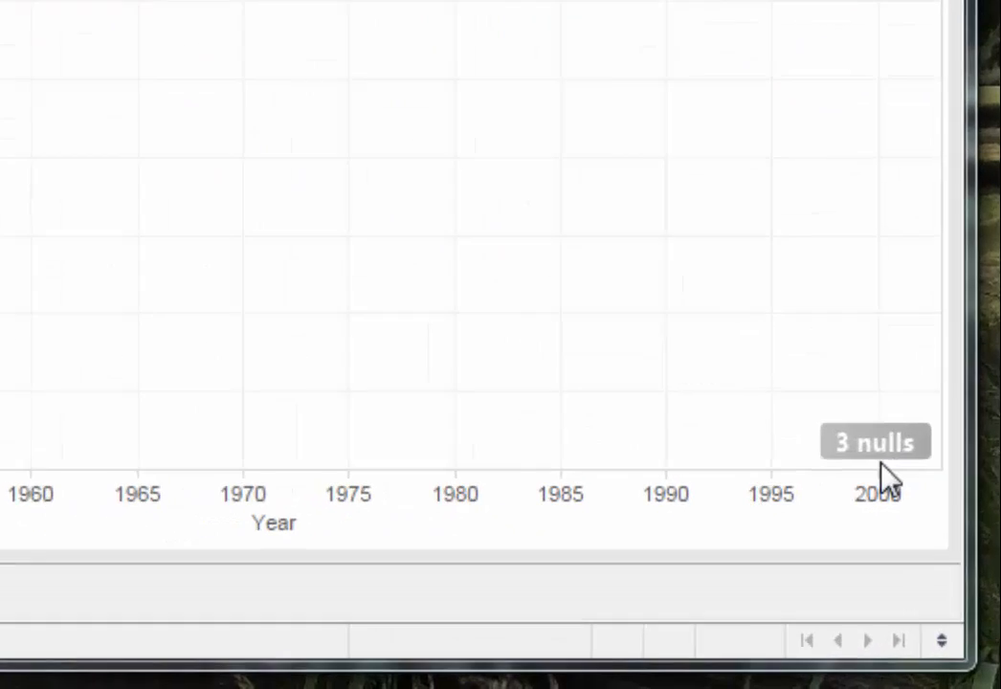
Hide the nulls indicator on the fat consumption line chart.
{"action": "mouse_move", "coordinate": [954, 577]}
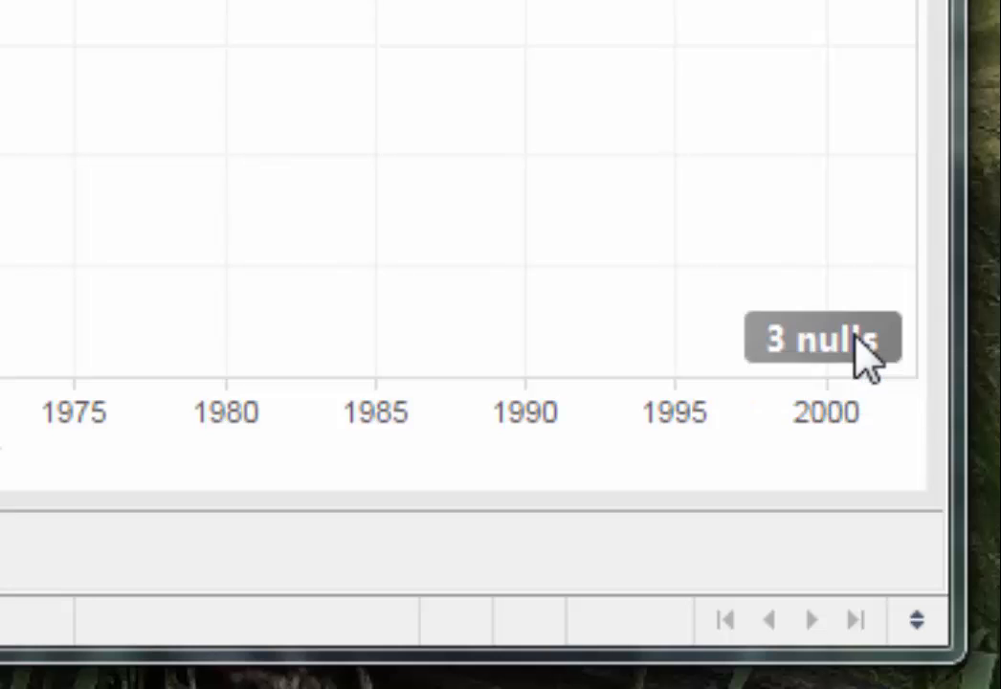
{"action": "left_click", "coordinate": [859, 354]}
{"action": "left_click", "coordinate": [962, 375]}
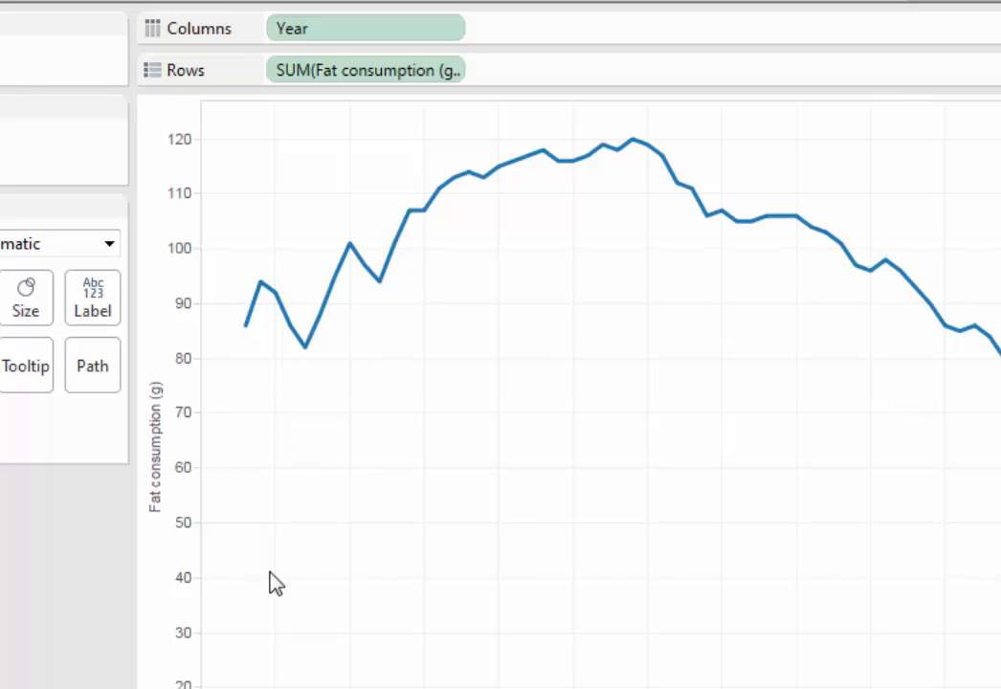
Format the Fat consumption (g) axis with a 12 pt font in dark green.
{"action": "right_click", "coordinate": [169, 473]}
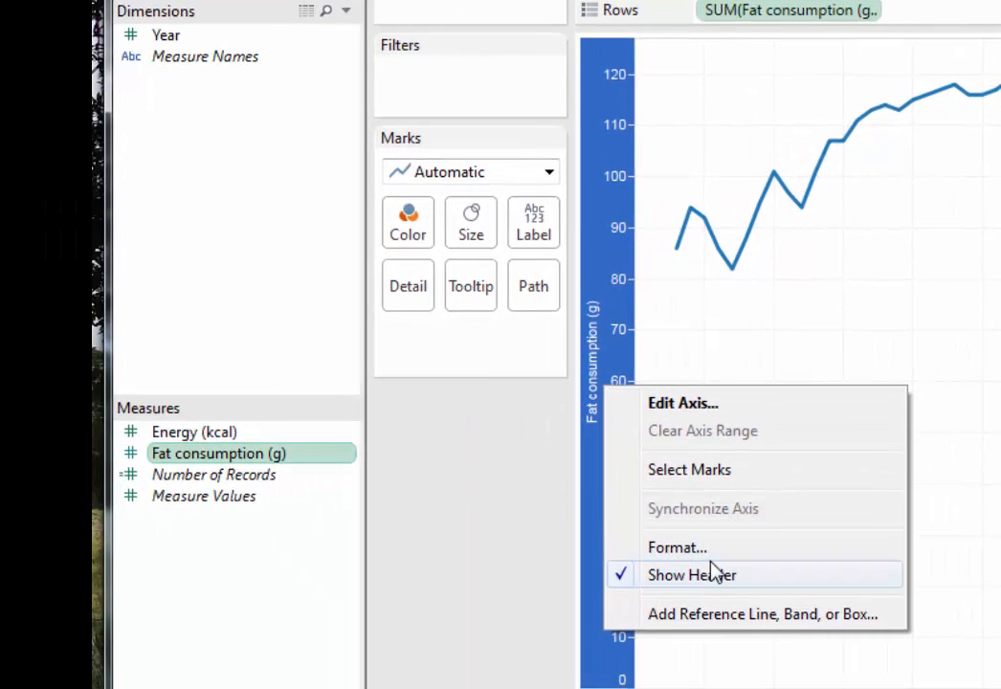
{"action": "left_click", "coordinate": [710, 553]}
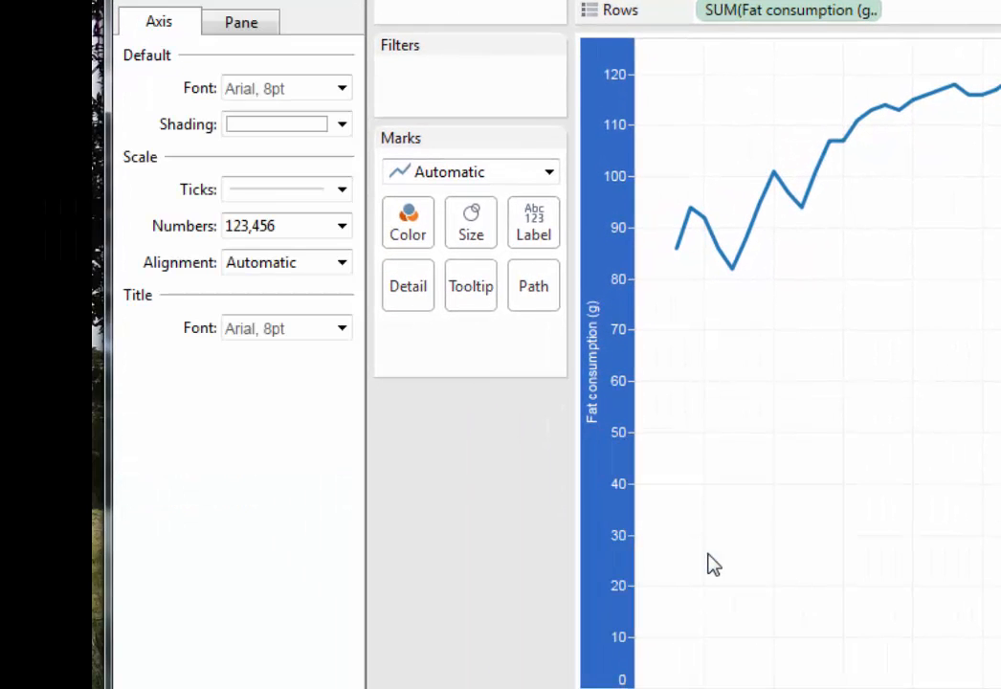
{"action": "left_click", "coordinate": [341, 89]}
{"action": "left_click", "coordinate": [290, 158]}
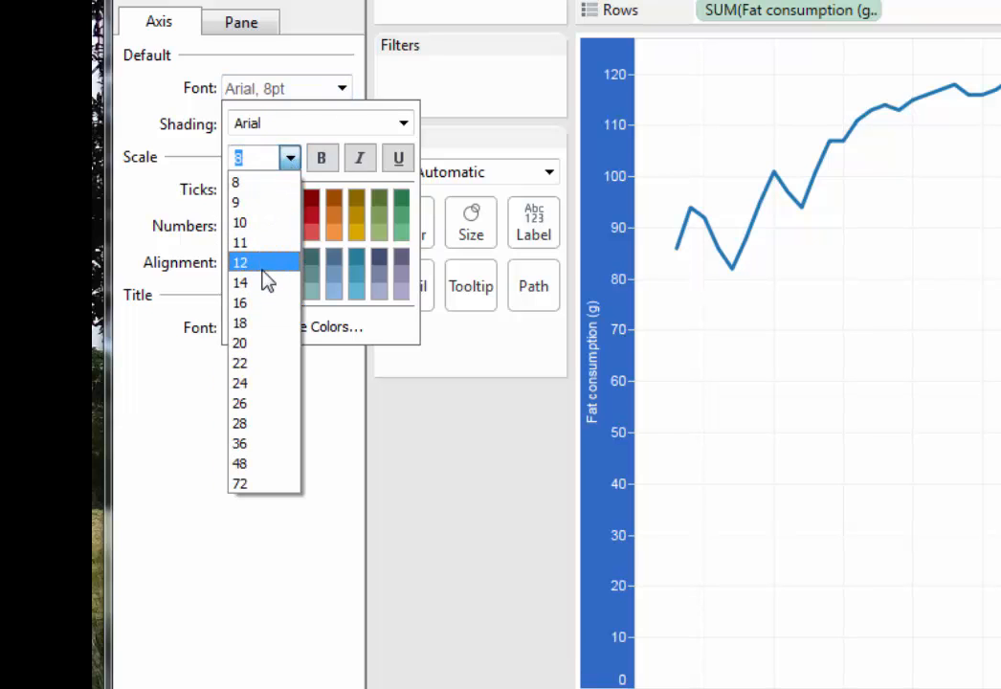
{"action": "left_click", "coordinate": [263, 271]}
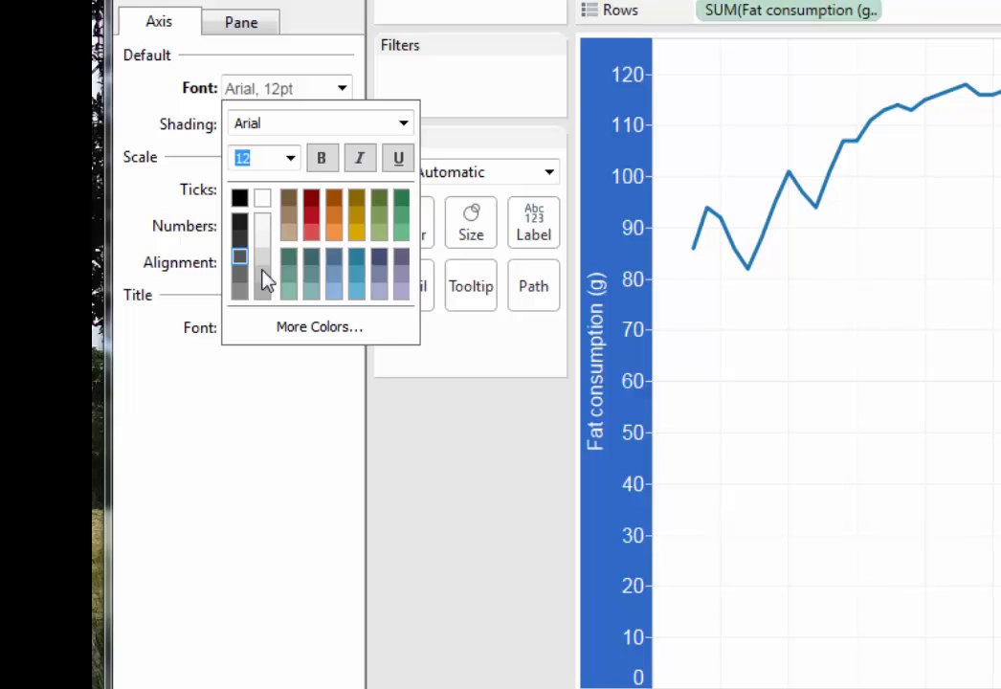
{"action": "left_click", "coordinate": [401, 198]}
{"action": "left_click", "coordinate": [852, 350]}
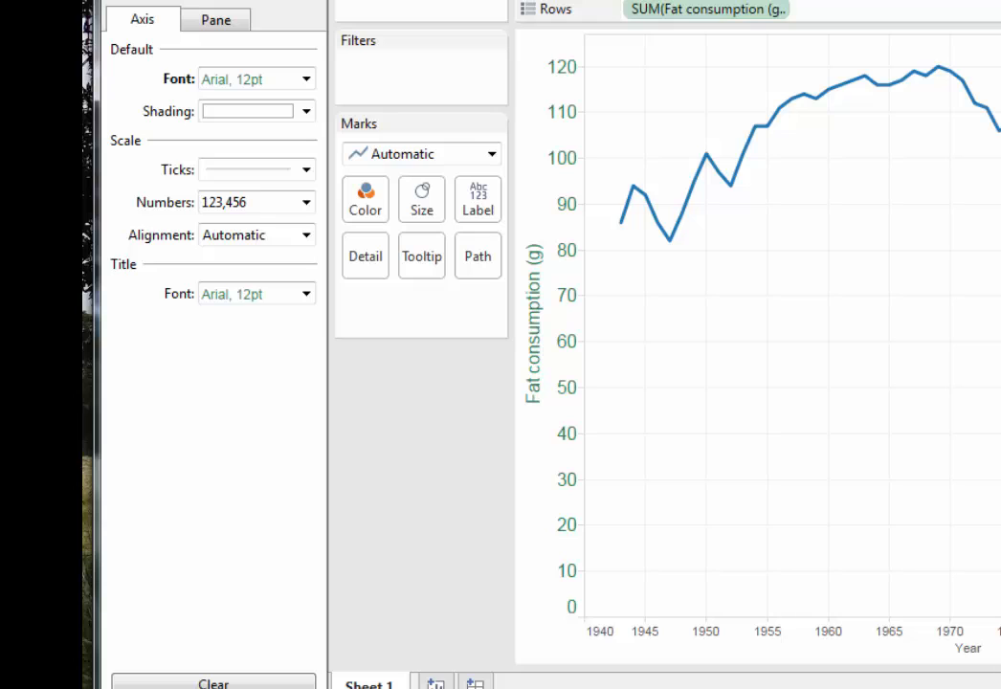
Format the Year axis with a 12 pt font in the same dark green.
{"action": "left_click", "coordinate": [593, 628]}
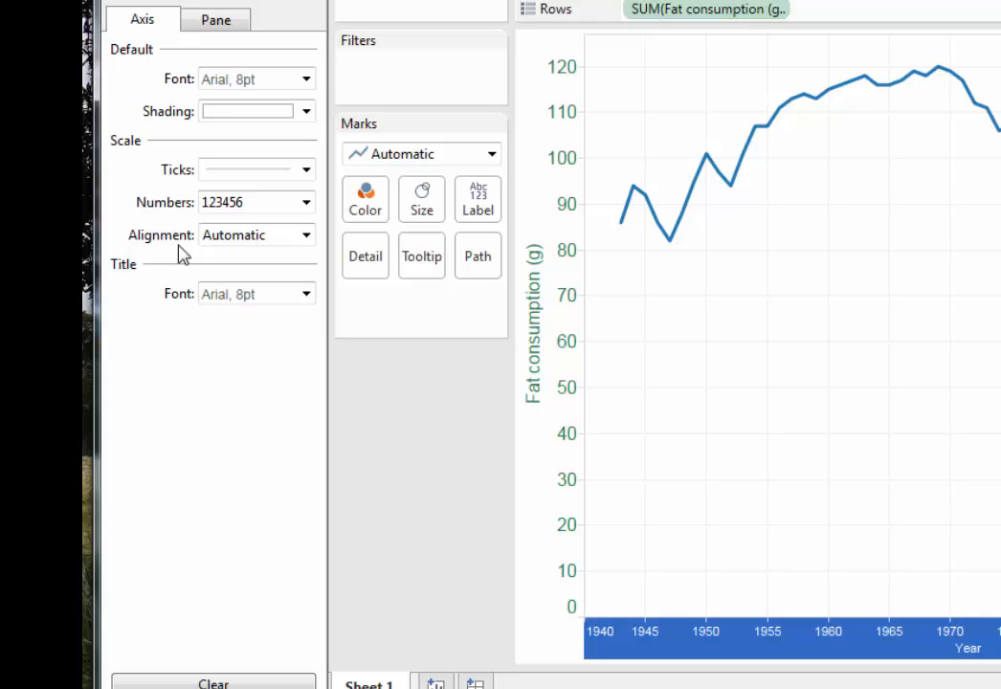
{"action": "left_click", "coordinate": [307, 80]}
{"action": "left_click", "coordinate": [259, 143]}
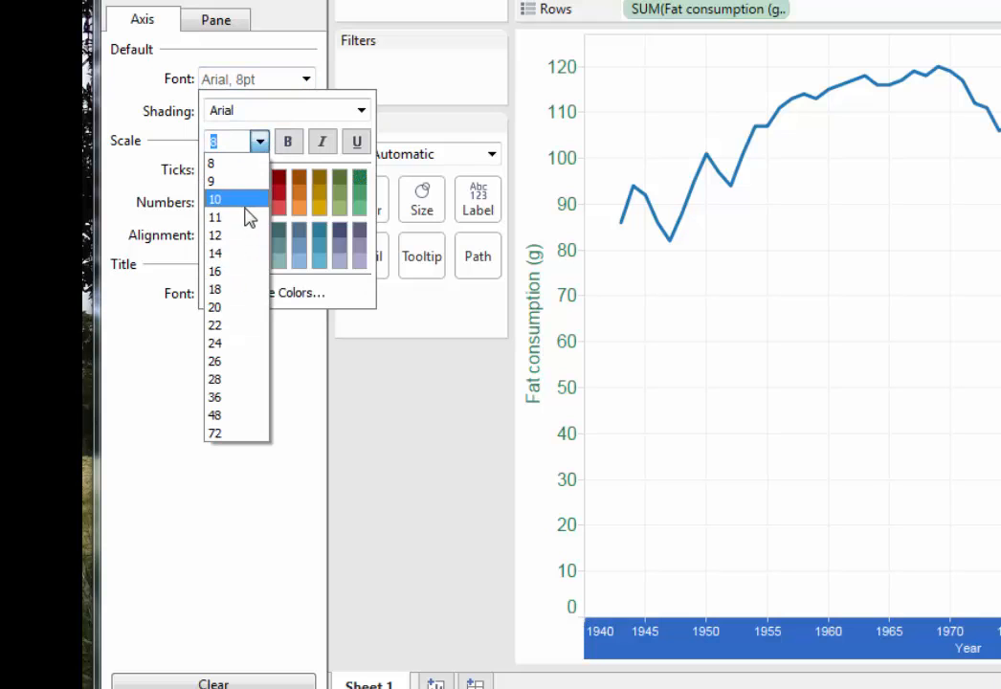
{"action": "left_click", "coordinate": [219, 232]}
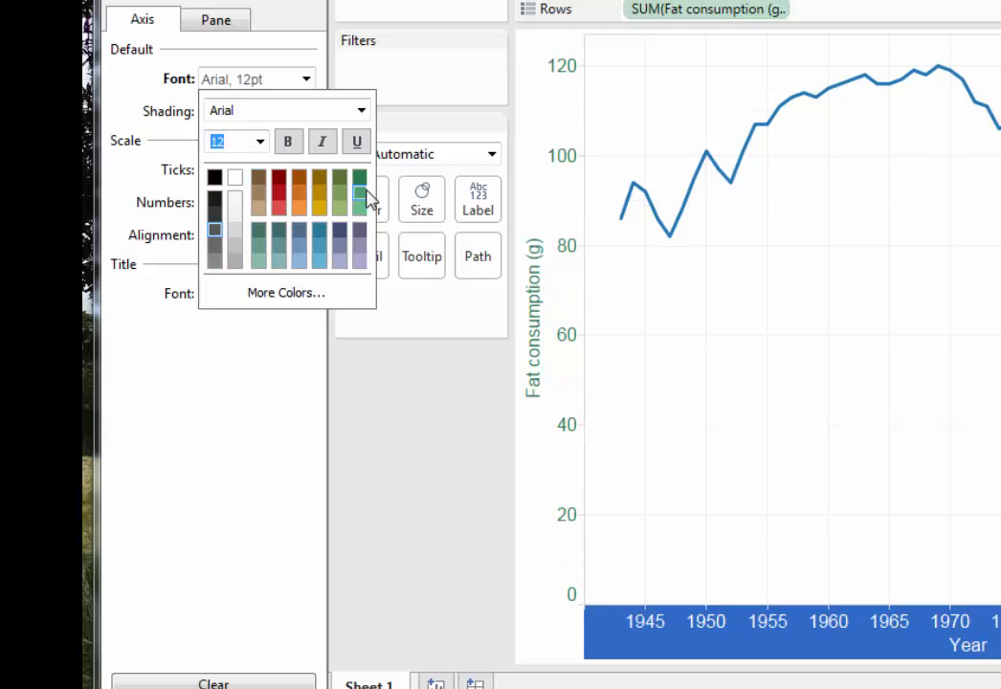
{"action": "left_click", "coordinate": [432, 482]}
{"action": "left_click", "coordinate": [482, 490]}
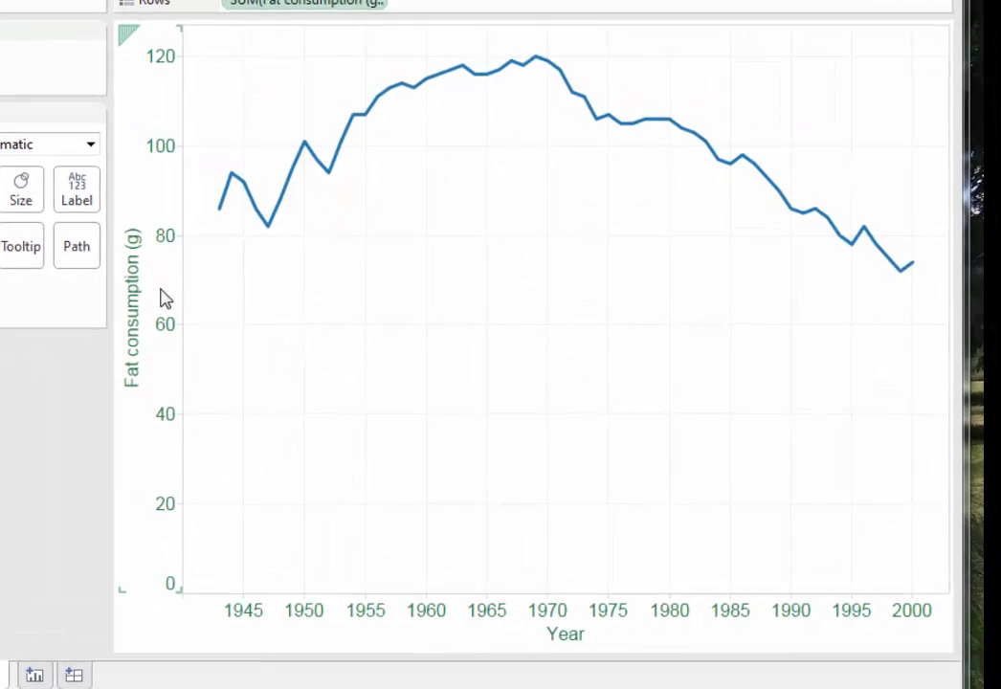
{"action": "right_click", "coordinate": [102, 282]}
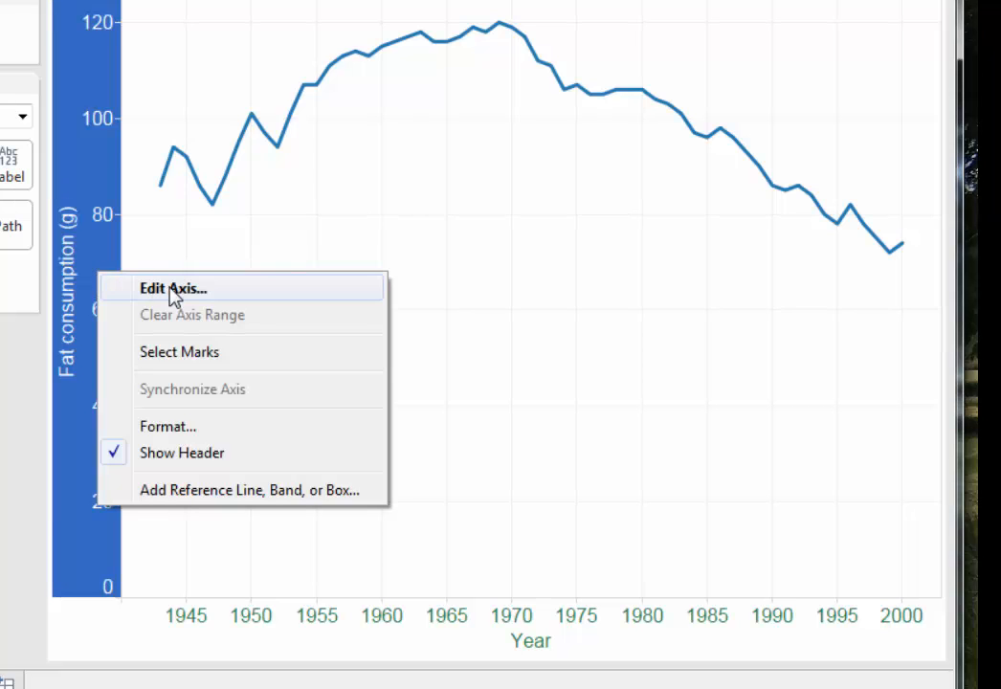
{"action": "left_click", "coordinate": [145, 290]}
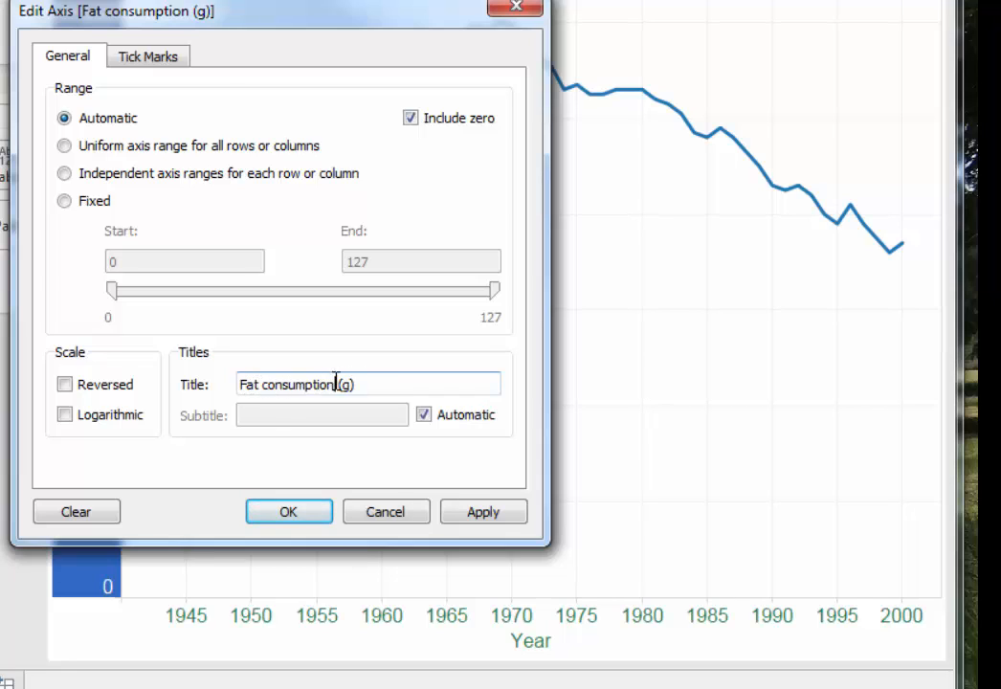
{"action": "left_click_drag", "start_coordinate": [335, 383], "coordinate": [389, 385]}
{"action": "key", "text": "Return"}
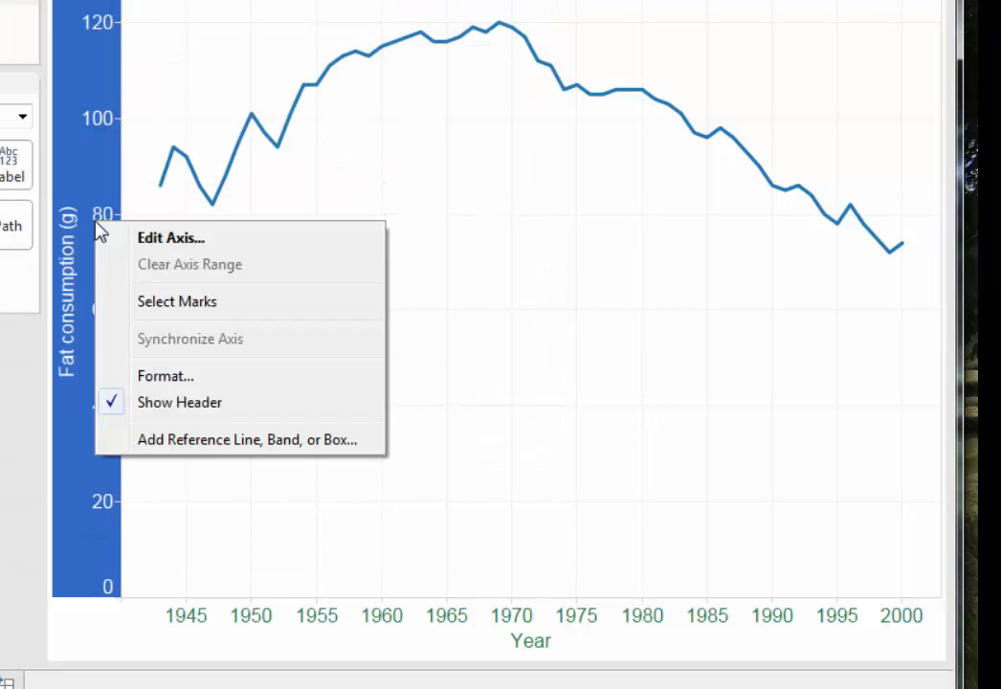
Change the title of the Fat consumption (g) axis to "Fat consumption" and apply it to the chart.
{"action": "right_click", "coordinate": [98, 223]}
{"action": "left_click", "coordinate": [176, 238]}
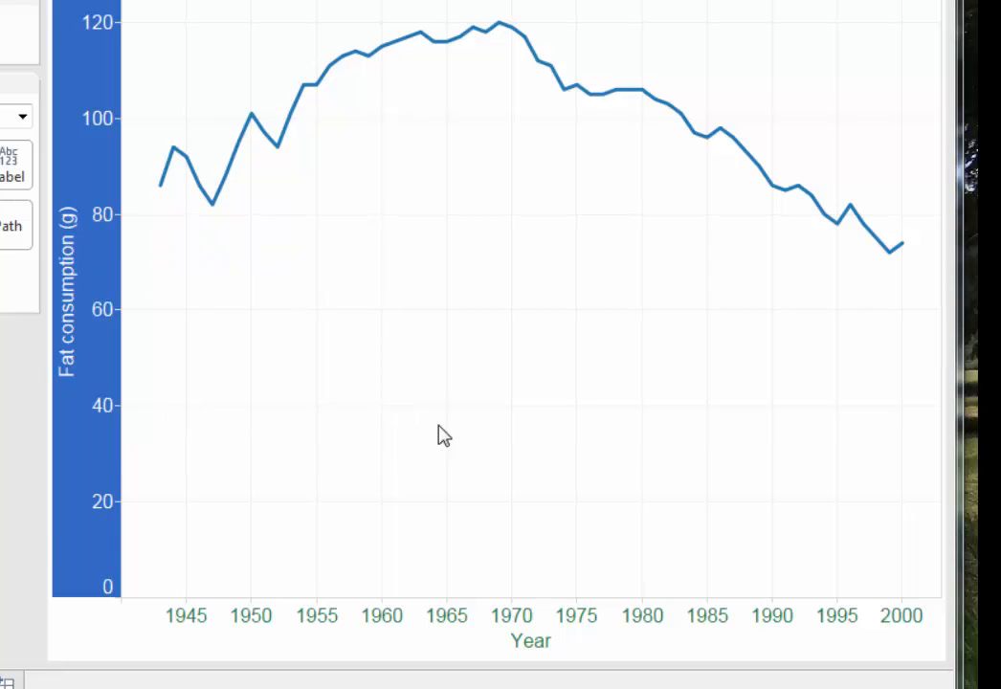
{"action": "left_click_drag", "start_coordinate": [356, 386], "coordinate": [342, 387]}
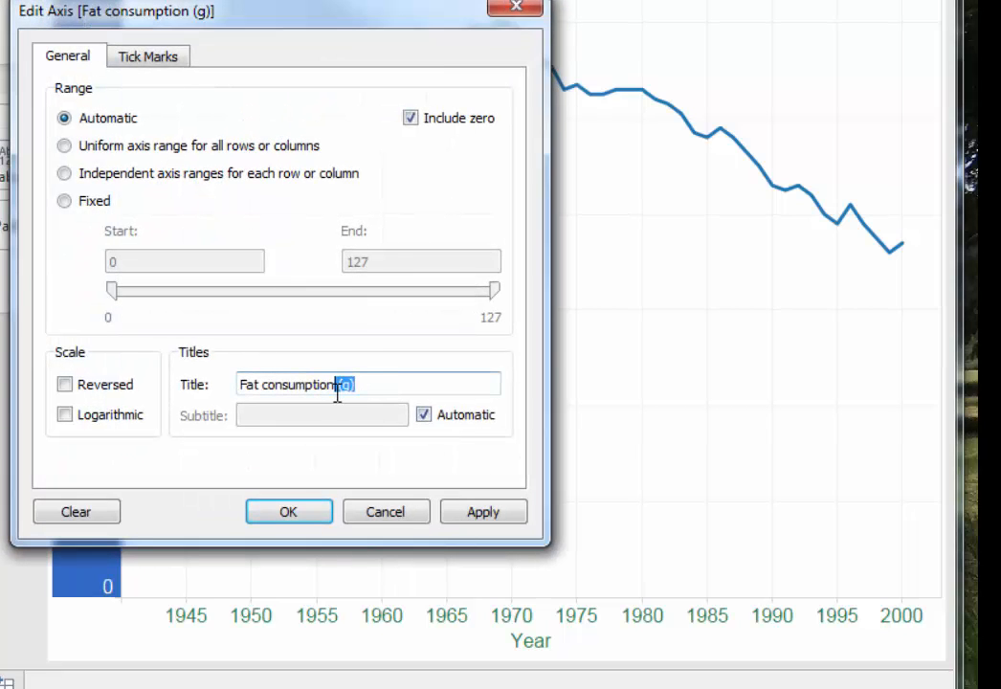
{"action": "key", "text": "BackSpace"}
{"action": "left_click_drag", "start_coordinate": [418, 12], "coordinate": [552, 6]}
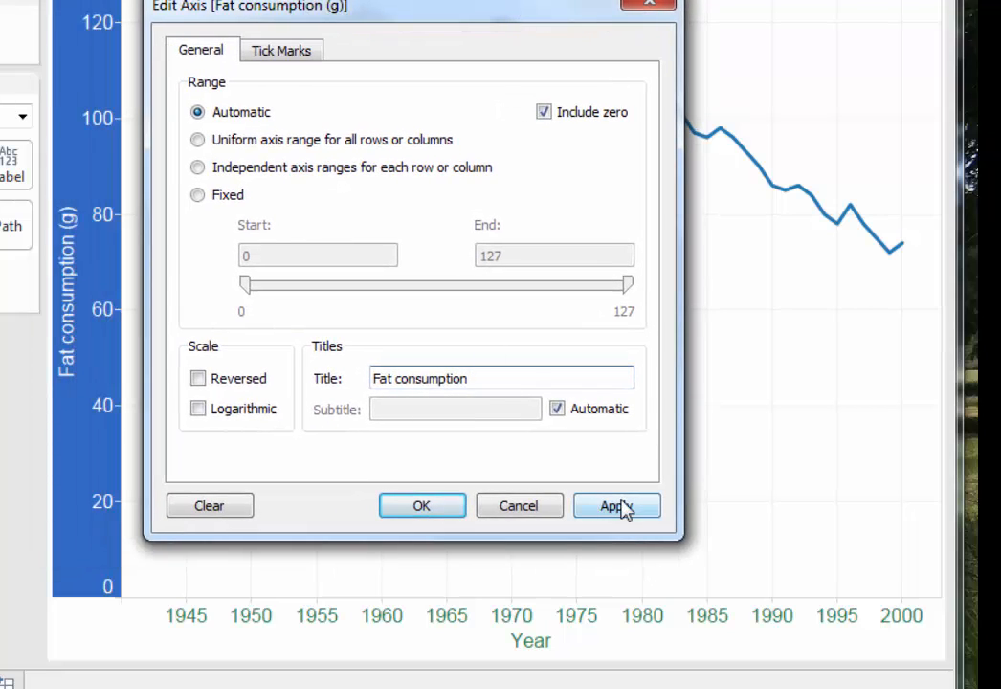
{"action": "left_click", "coordinate": [618, 507]}
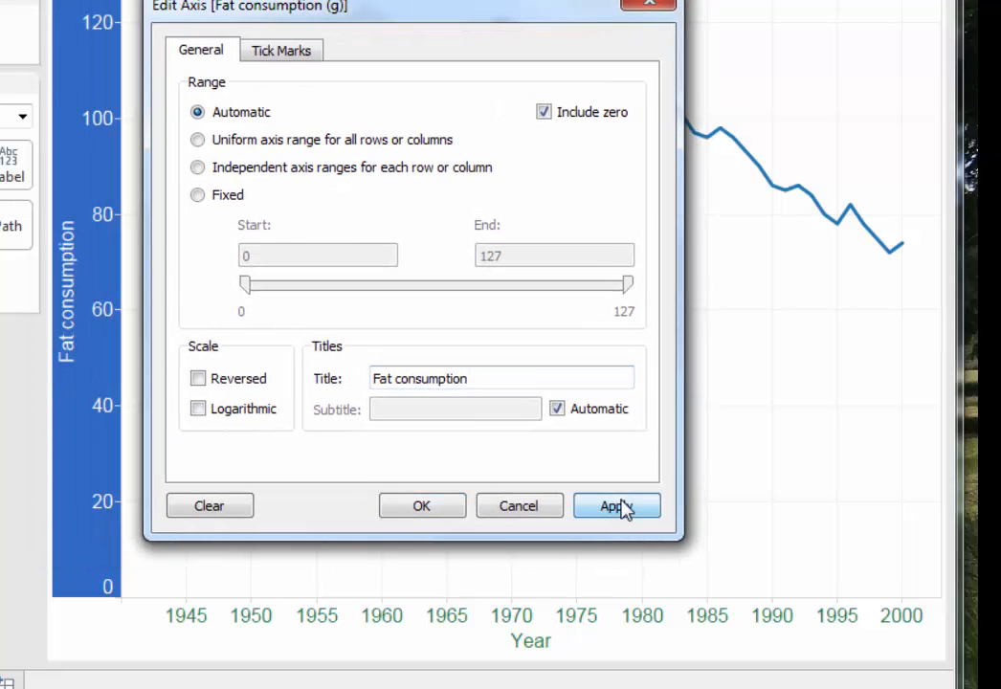
Close the axis settings, then undo the Fat consumption axis title change, redo it, and undo it again.
{"action": "left_click", "coordinate": [439, 511]}
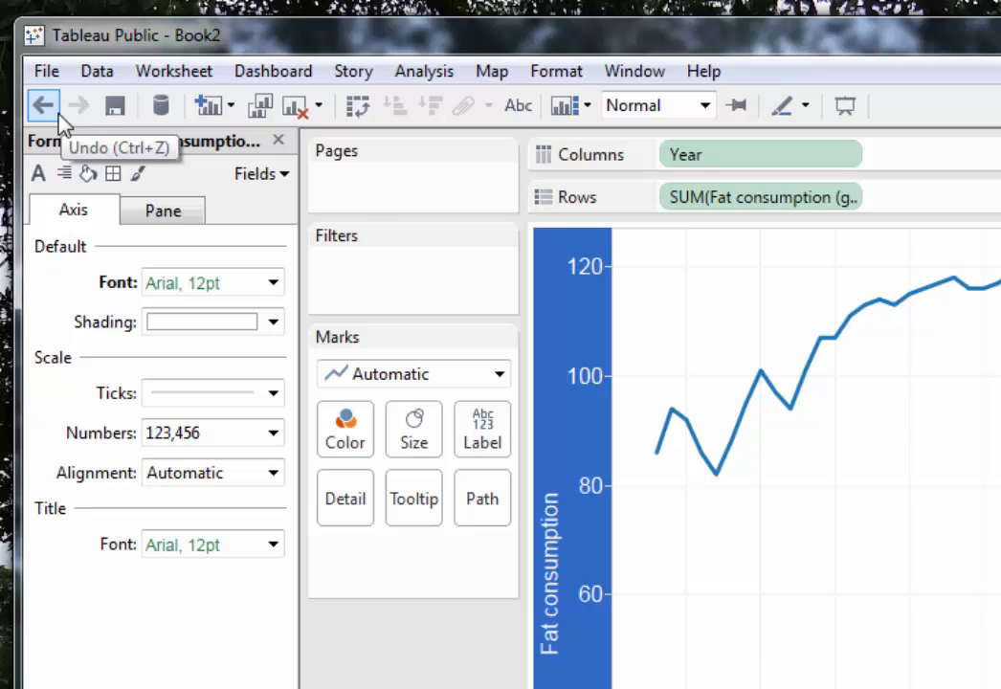
{"action": "left_click", "coordinate": [45, 112]}
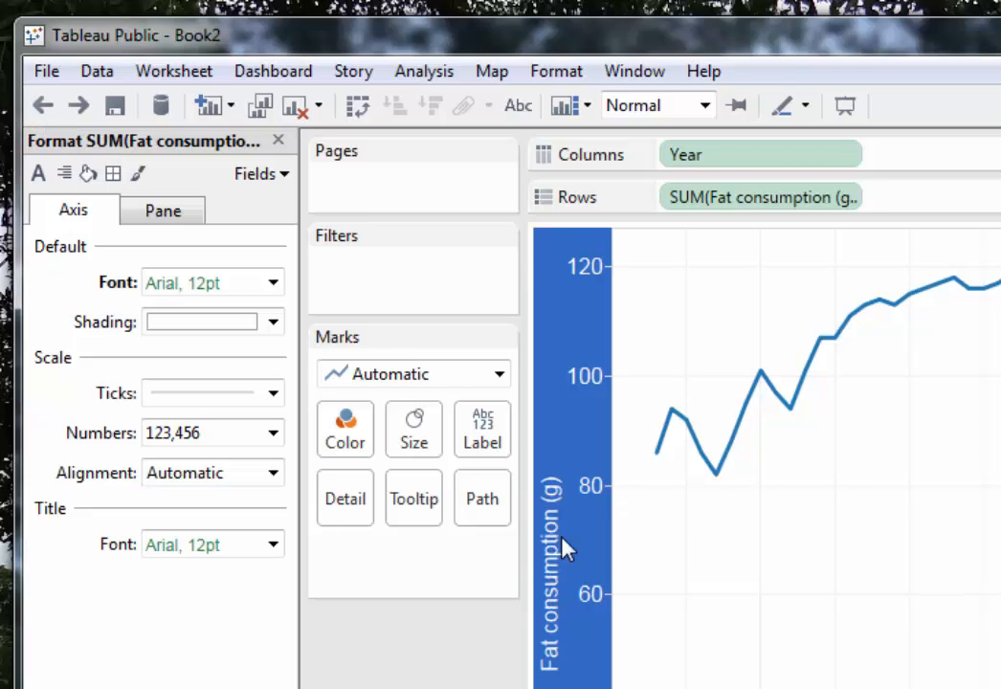
{"action": "left_click", "coordinate": [683, 567]}
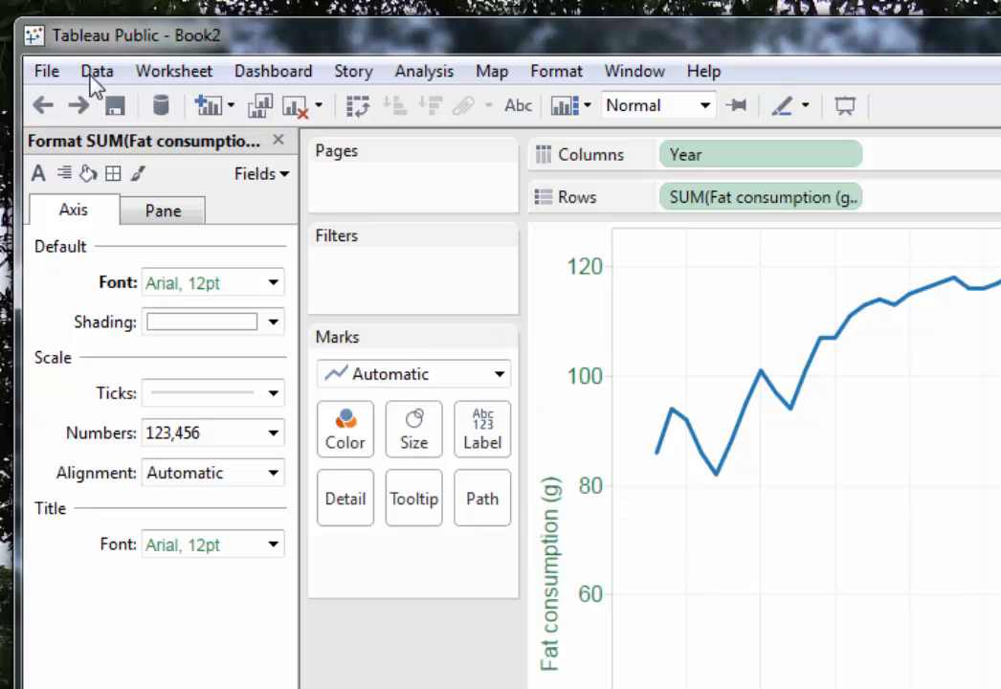
{"action": "left_click", "coordinate": [79, 108]}
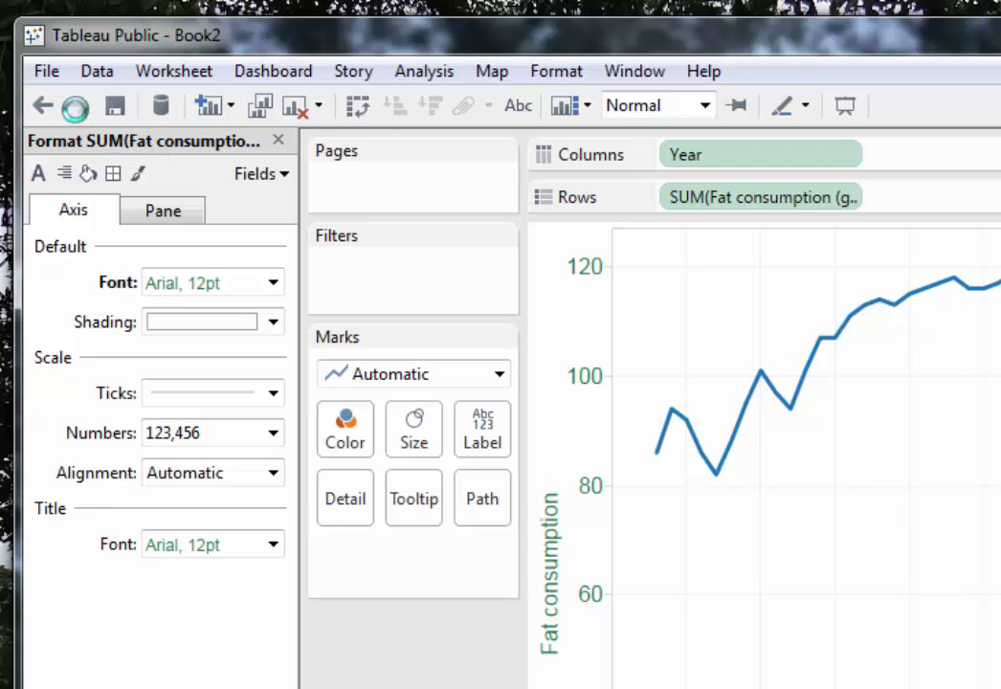
{"action": "left_click", "coordinate": [43, 109]}
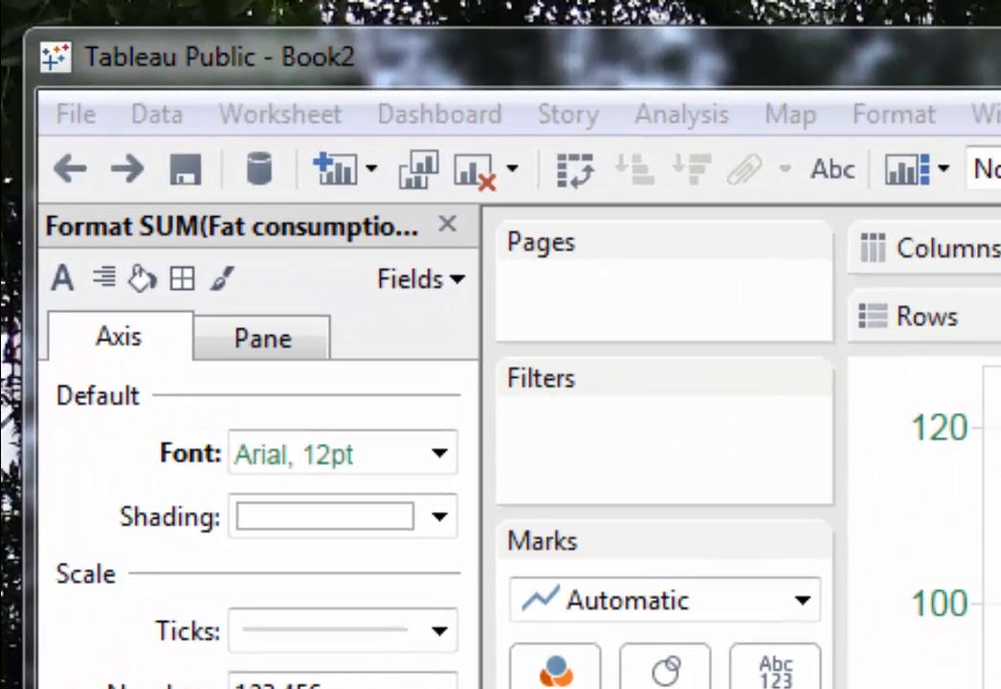
Save the workbook to Tableau Public as "Lesson1" and select its full email sharing link in the preview.
{"action": "left_click", "coordinate": [205, 182]}
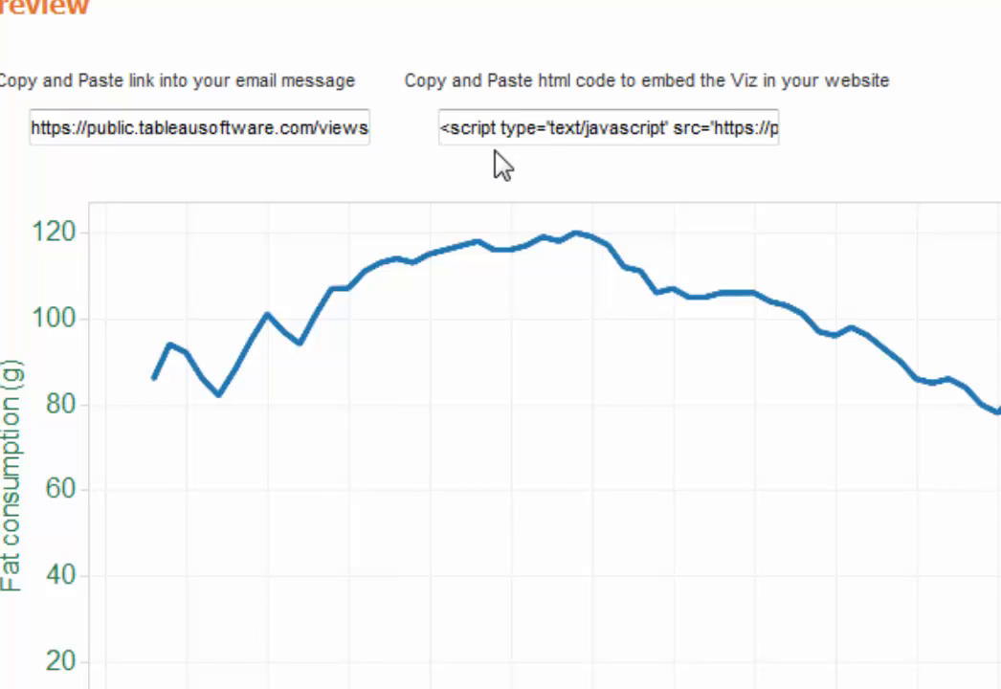
{"action": "left_click", "coordinate": [280, 132]}
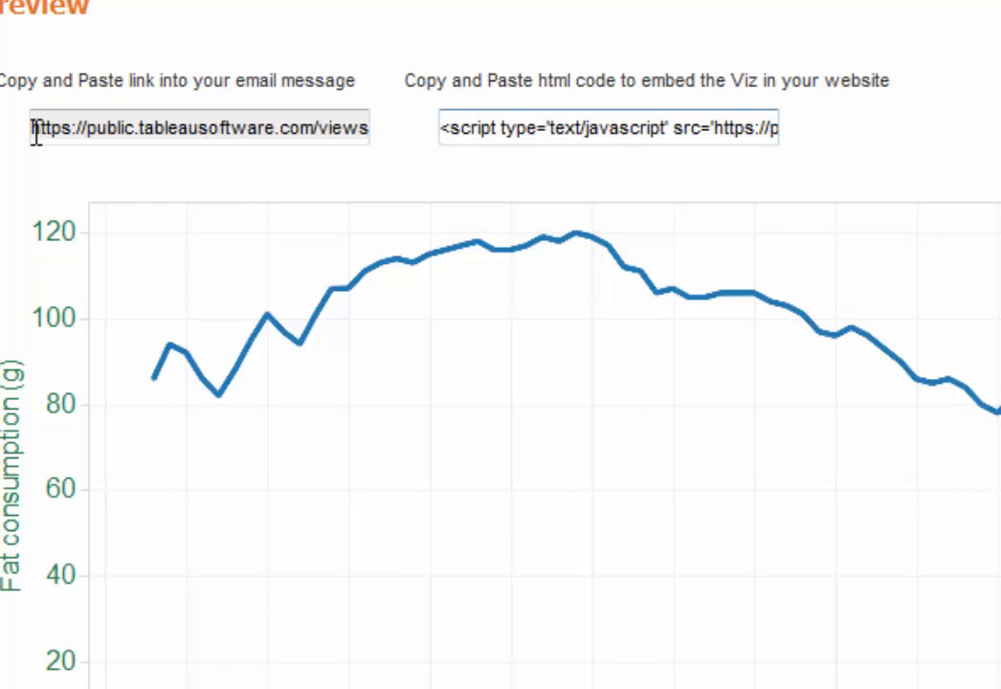
{"action": "left_click_drag", "start_coordinate": [34, 127], "coordinate": [405, 123]}
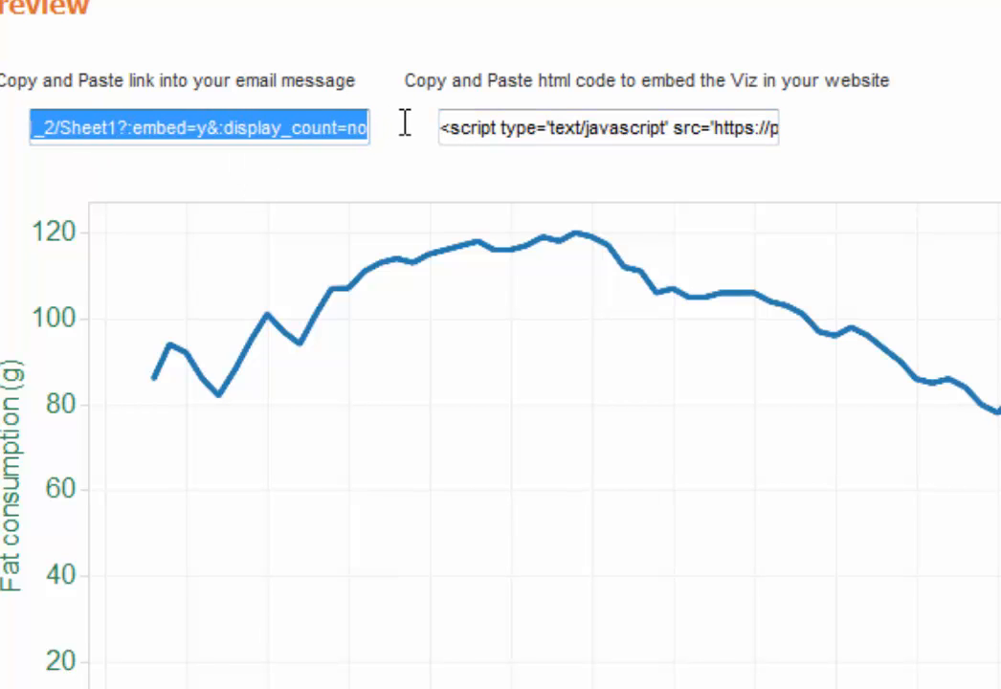
{"action": "left_click", "coordinate": [427, 222]}
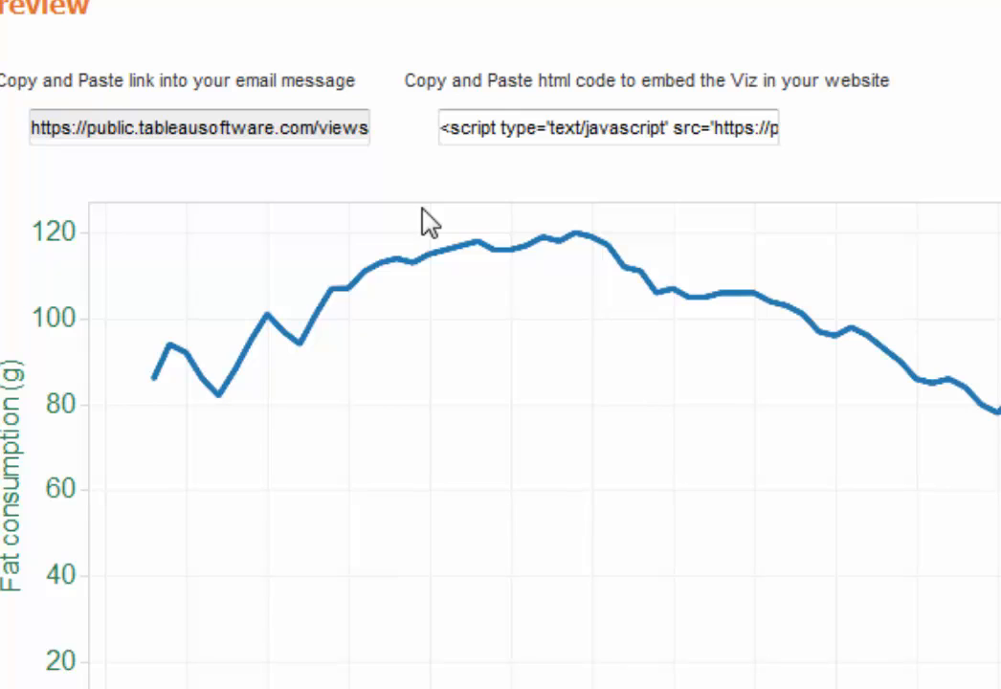
{"action": "left_click", "coordinate": [106, 125]}
{"action": "left_click", "coordinate": [51, 113]}
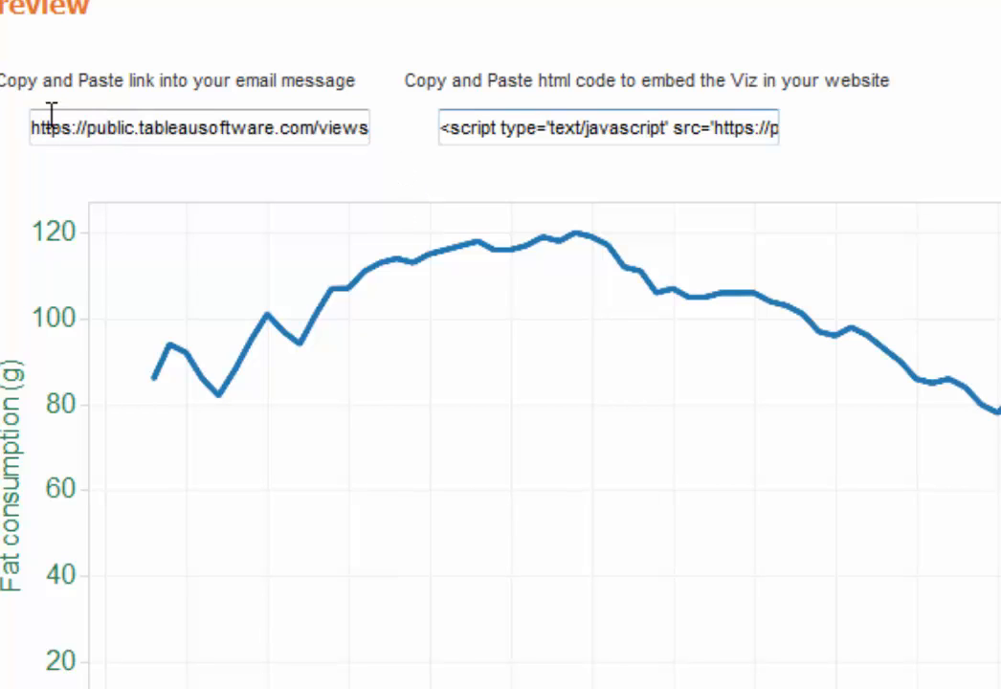
{"action": "left_click_drag", "start_coordinate": [32, 127], "coordinate": [461, 115]}
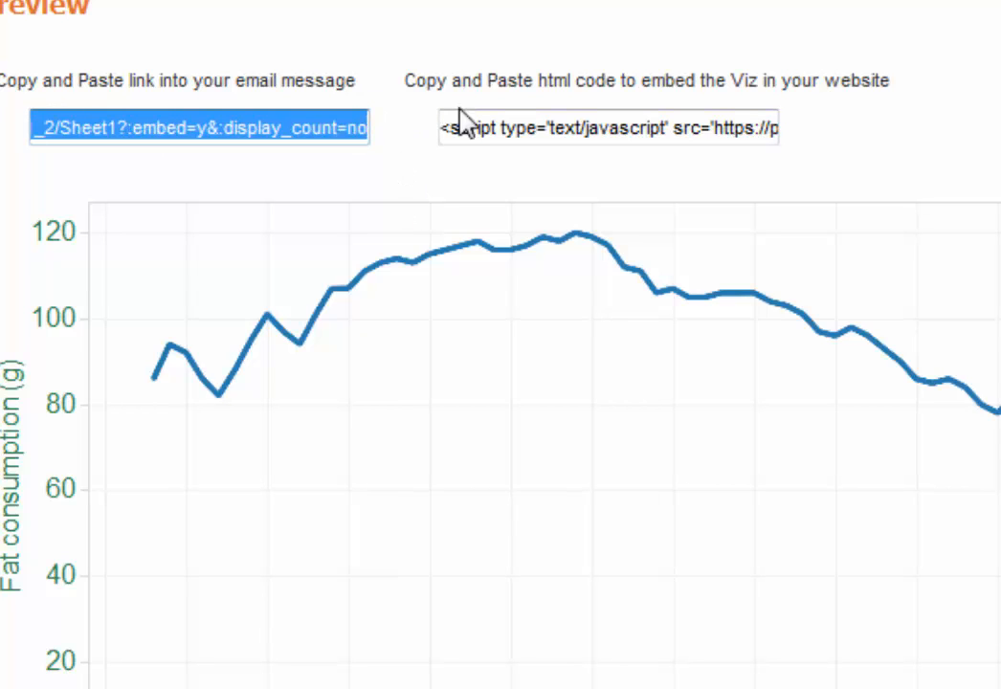
{"action": "left_click", "coordinate": [967, 127]}
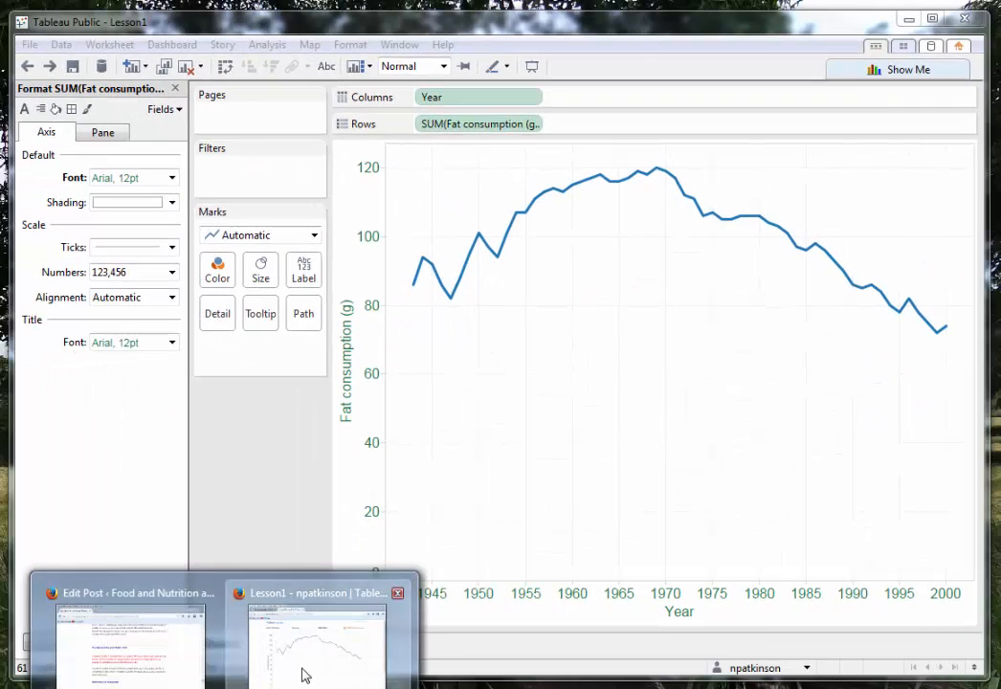
Switch to the published Lesson1 page in Firefox, examine the chart and its sharing and download options, and return to Tableau Public.
{"action": "left_click", "coordinate": [301, 671]}
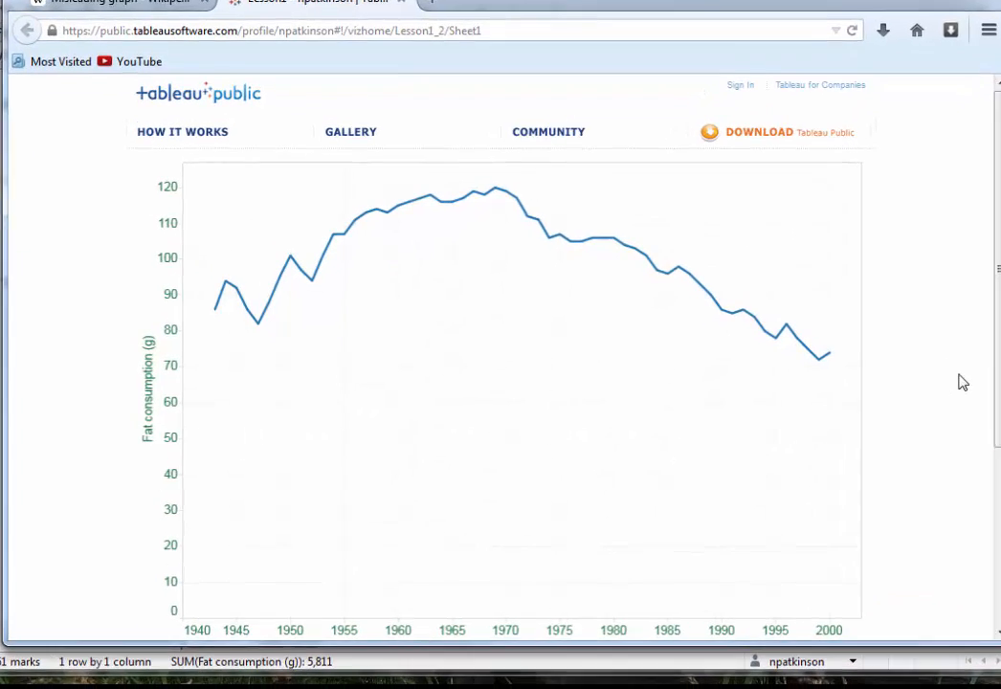
{"action": "scroll", "coordinate": [517, 325], "scroll_direction": "down", "scroll_amount": 3}
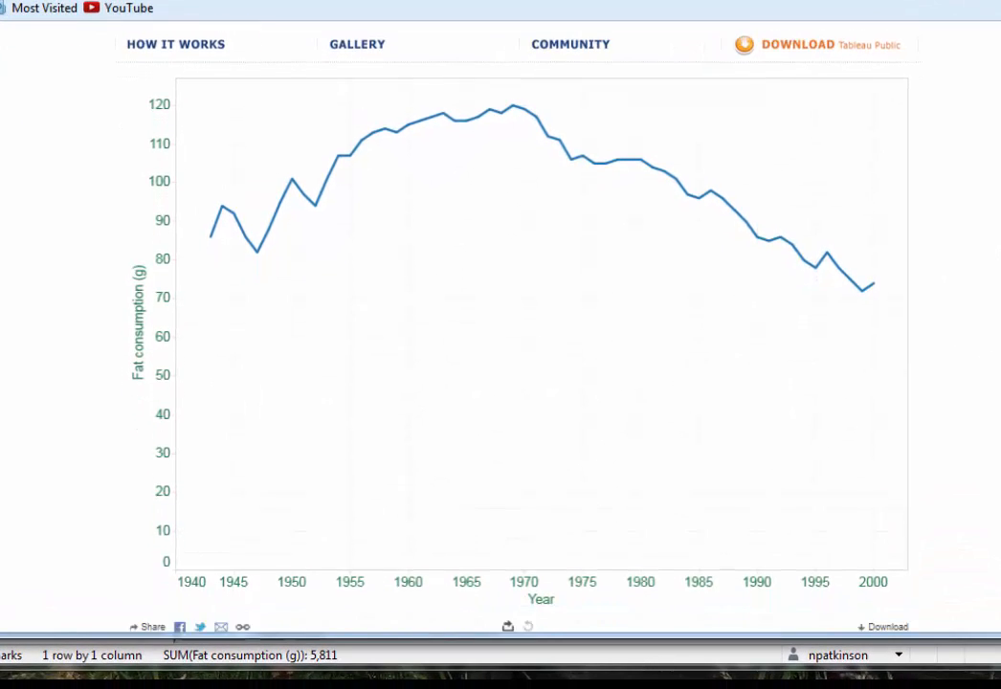
{"action": "scroll", "coordinate": [517, 326], "scroll_direction": "down", "scroll_amount": 1}
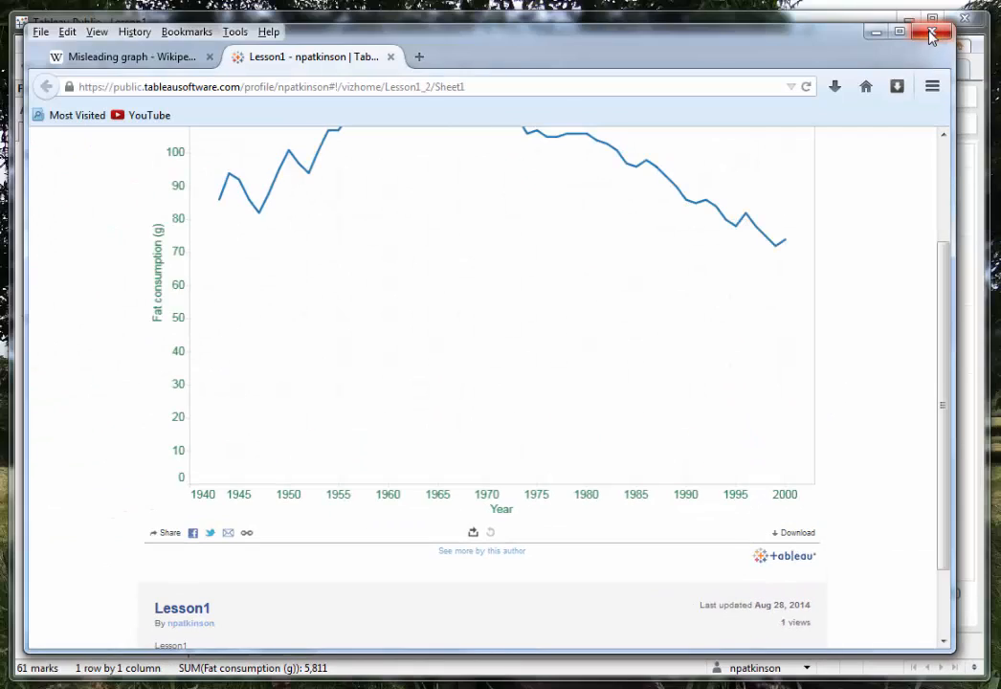
{"action": "left_click", "coordinate": [931, 36]}
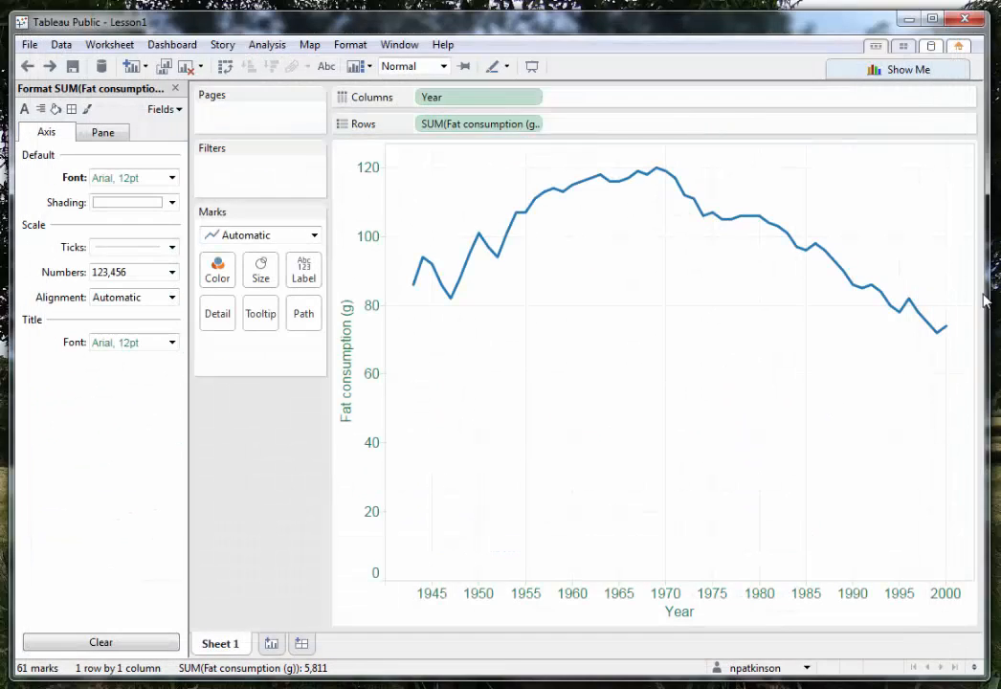